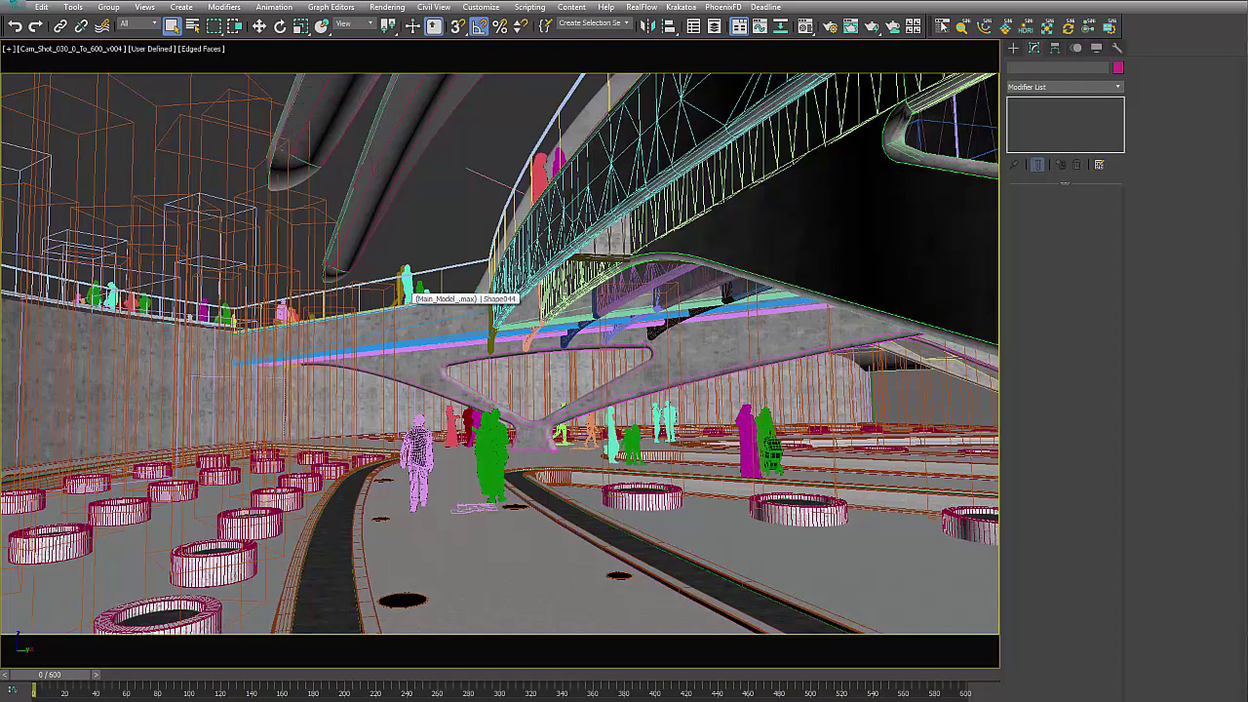
Open the UNite tool to view its archive and relink options, and close it again
{"action": "left_click", "coordinate": [1065, 27]}
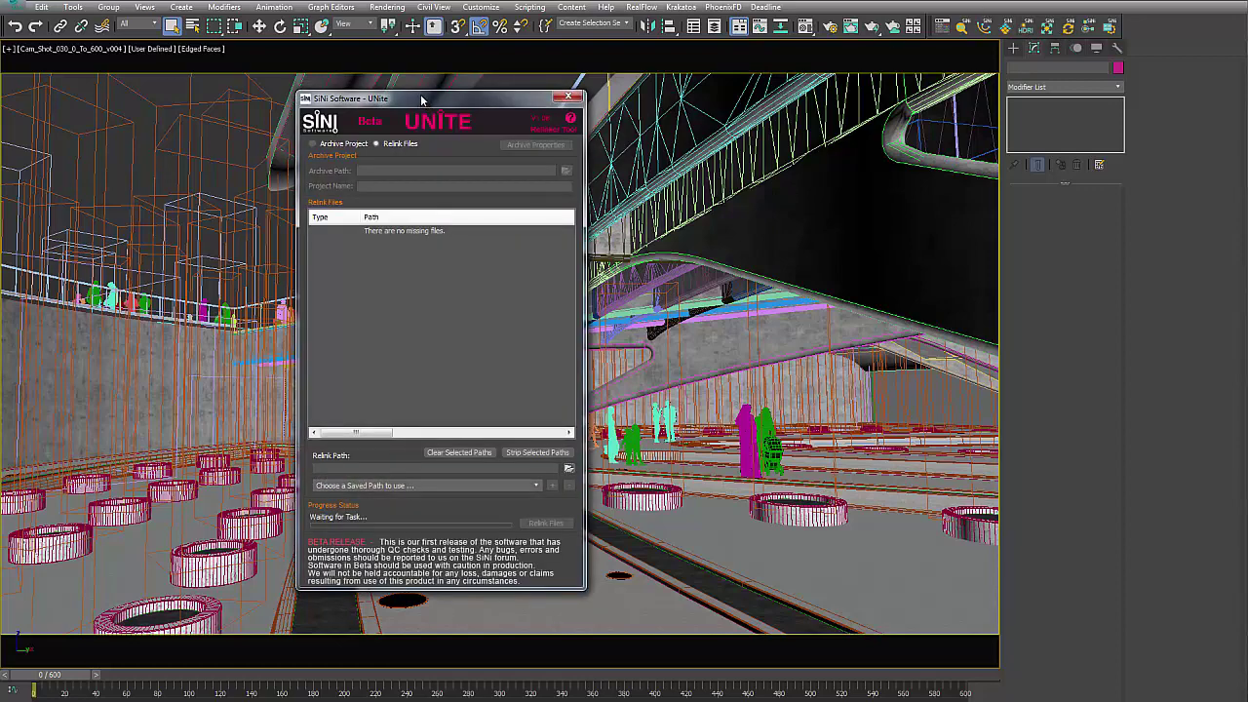
{"action": "left_click_drag", "start_coordinate": [446, 102], "coordinate": [514, 105]}
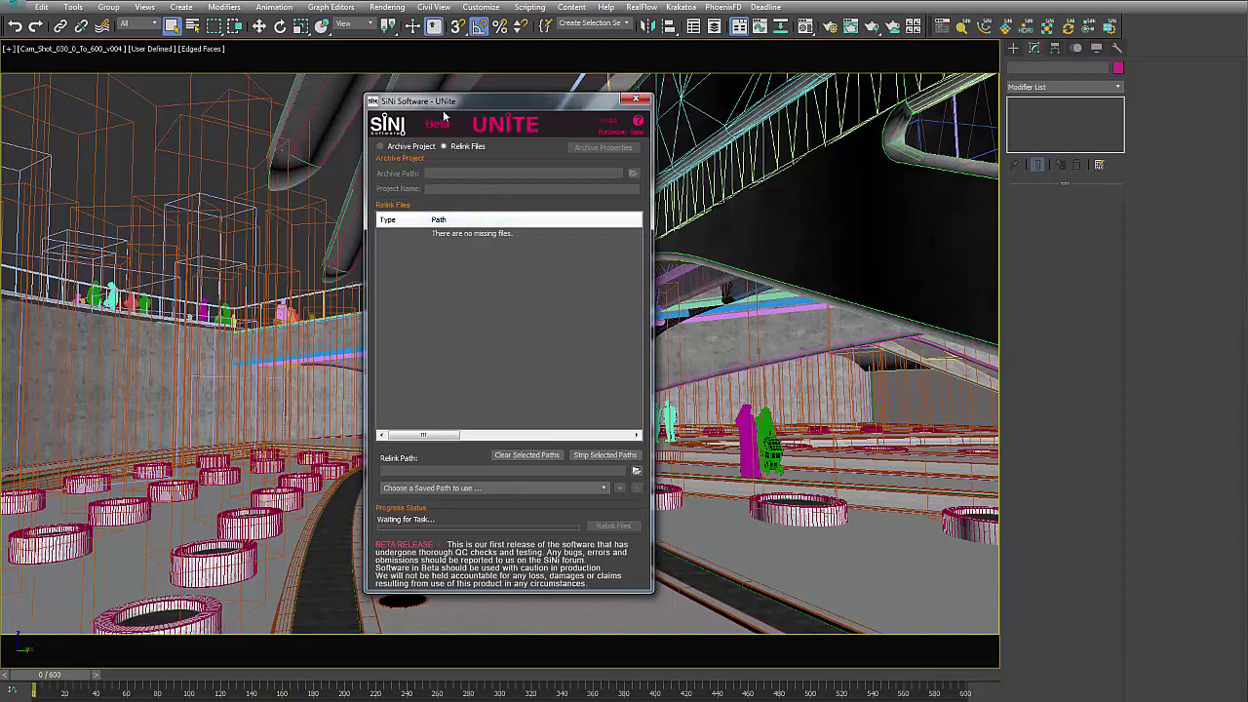
{"action": "left_click_drag", "start_coordinate": [446, 102], "coordinate": [461, 103]}
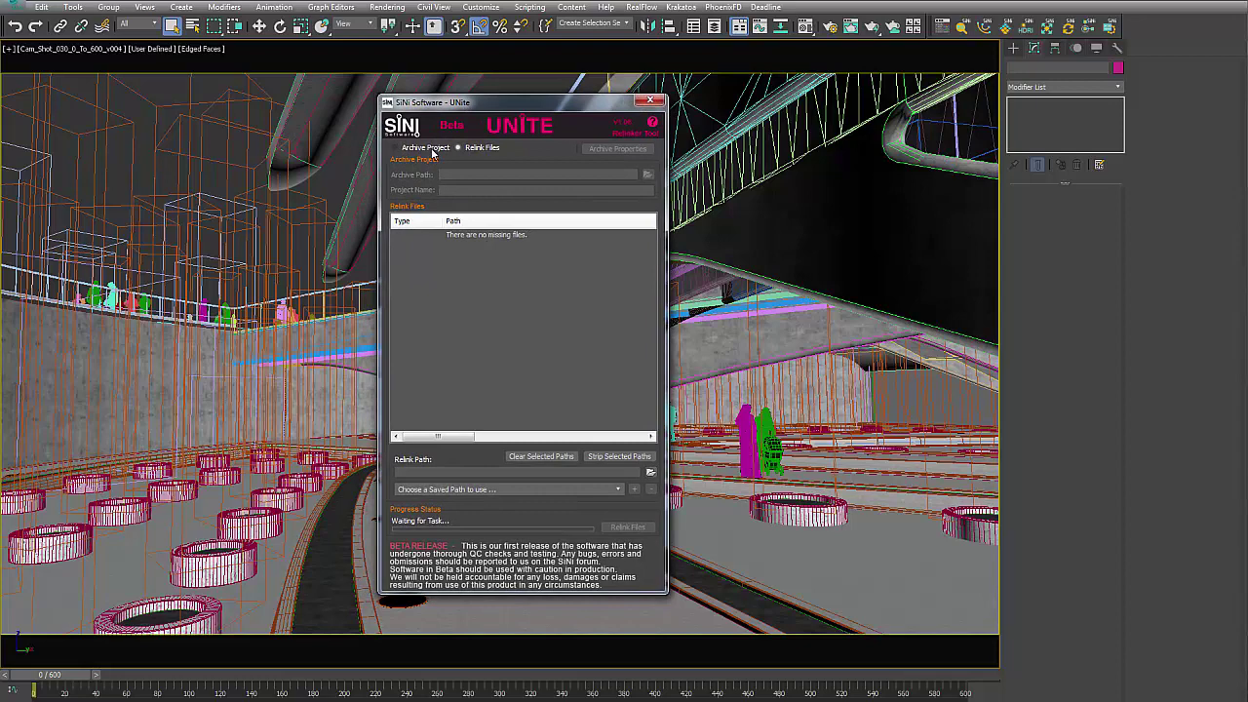
{"action": "left_click_drag", "start_coordinate": [484, 101], "coordinate": [618, 110]}
{"action": "left_click", "coordinate": [784, 109]}
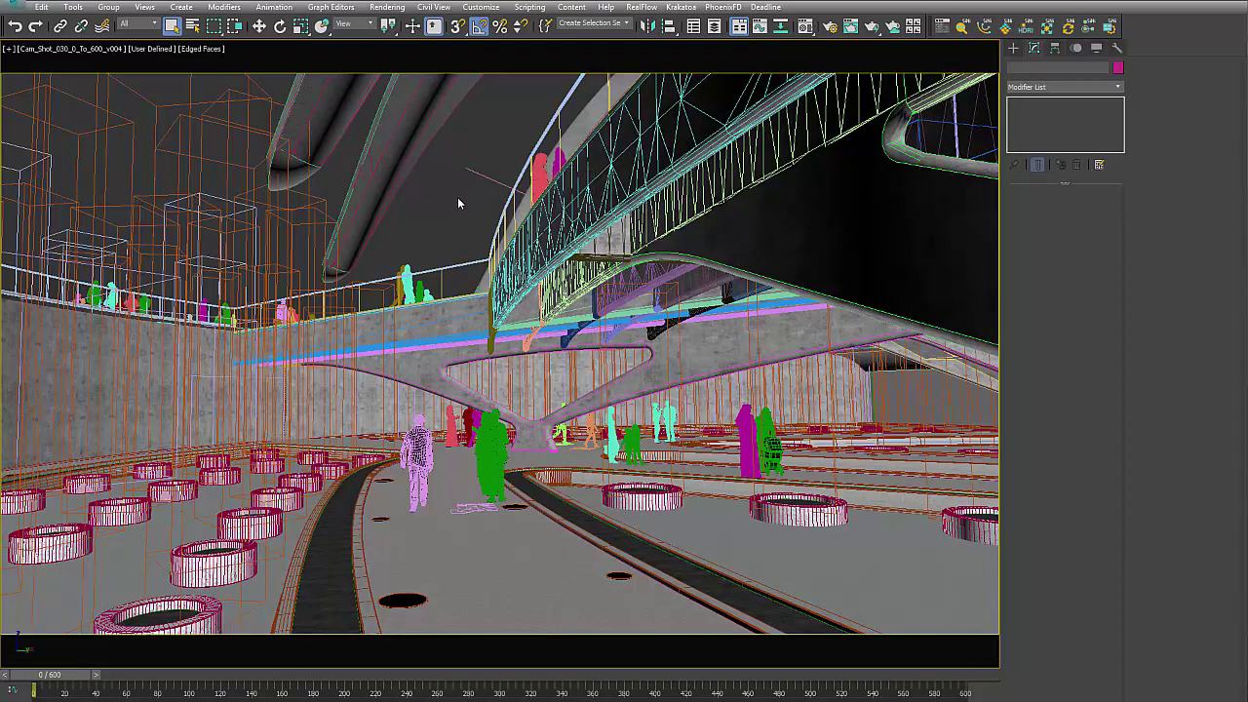
Open Asset Tracking, scroll through the scene's maps and XRefs with their paths, and close it
{"action": "left_click", "coordinate": [13, 6]}
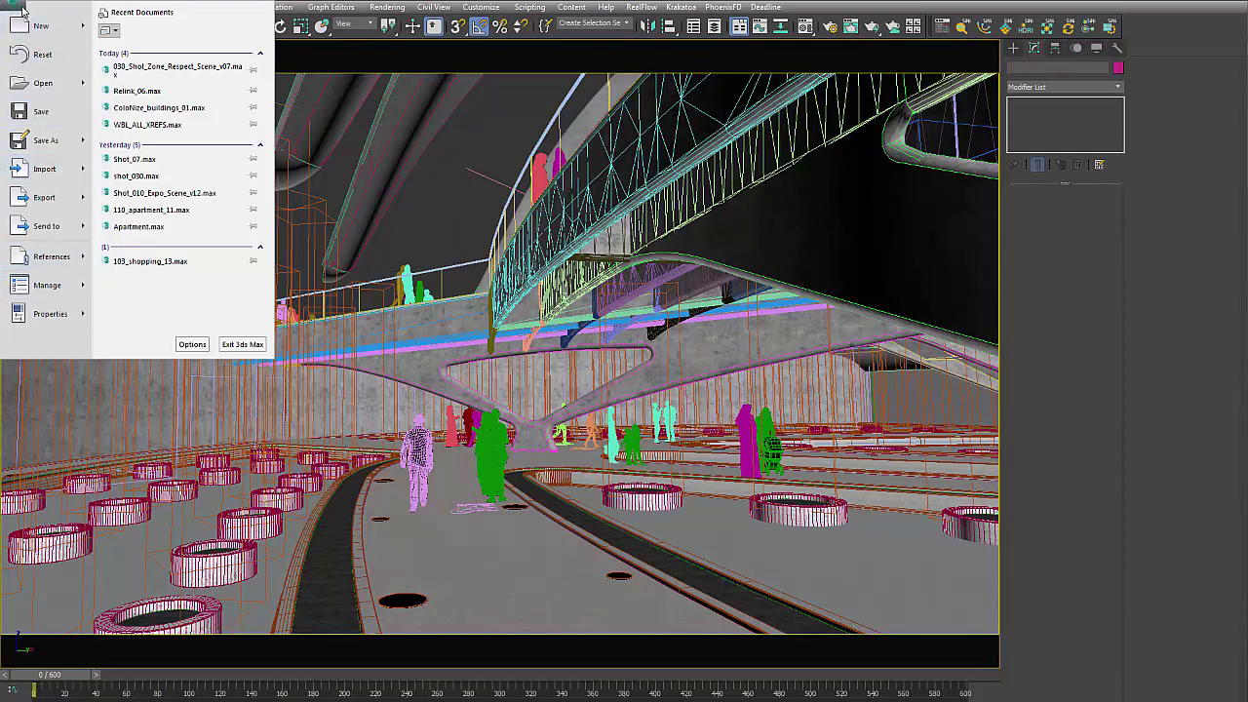
{"action": "mouse_move", "coordinate": [61, 258]}
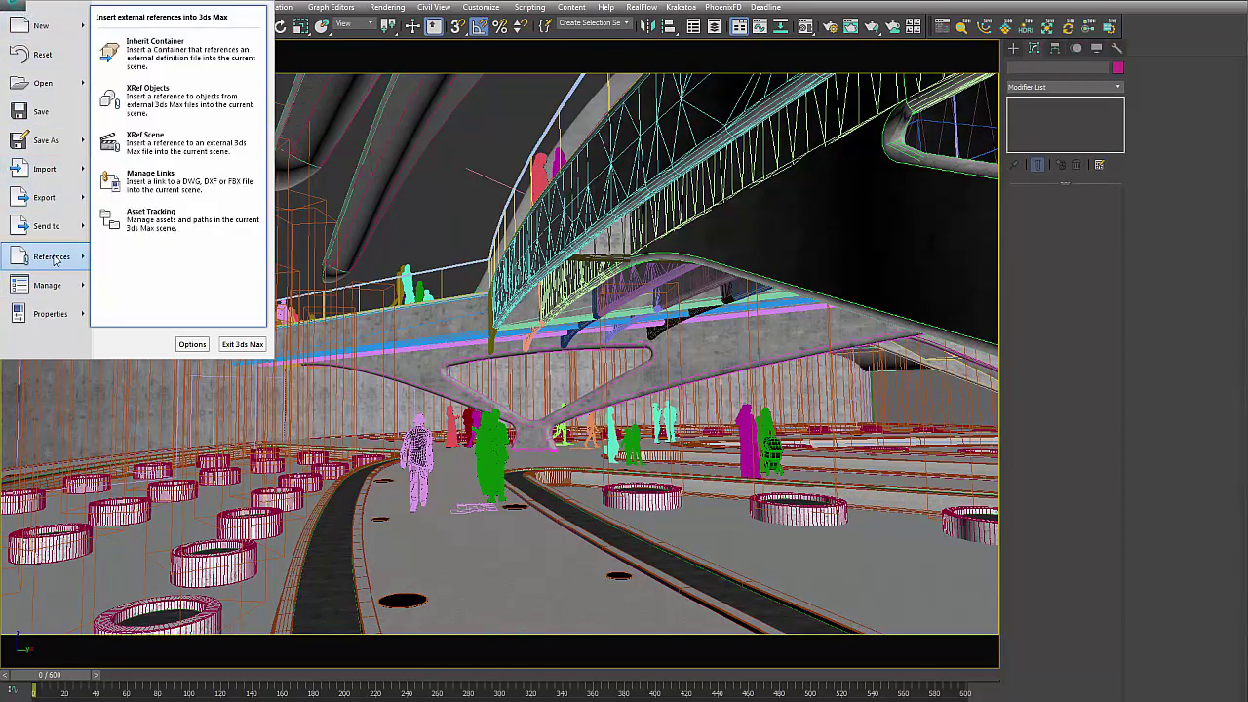
{"action": "left_click", "coordinate": [176, 217]}
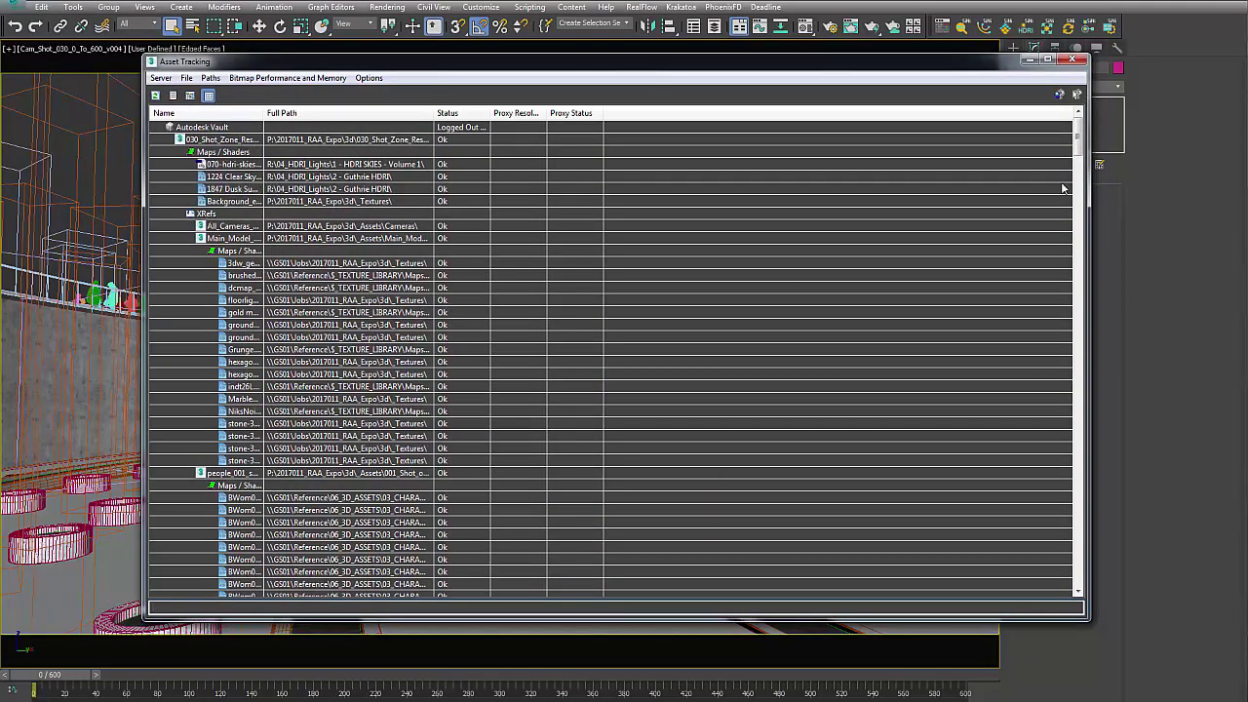
{"action": "left_click_drag", "start_coordinate": [1080, 137], "coordinate": [1096, 336]}
{"action": "left_click", "coordinate": [1072, 60]}
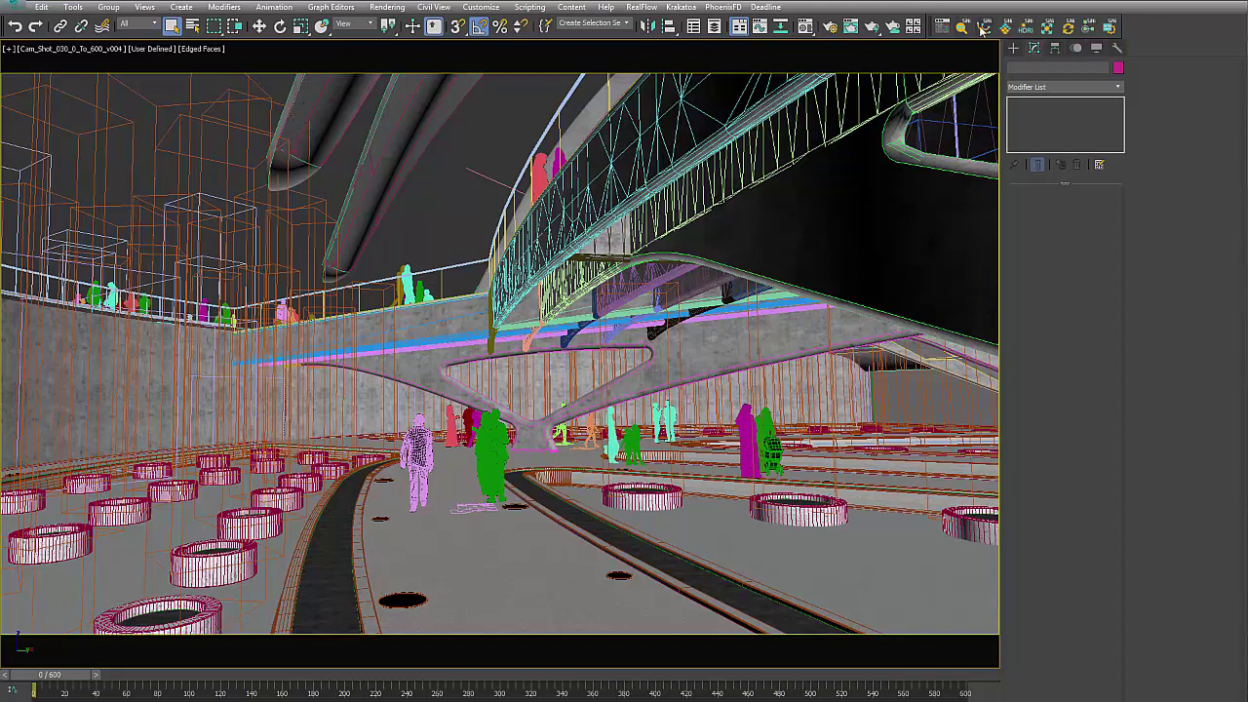
Reopen UNite and switch it to Archive Project mode
{"action": "left_click", "coordinate": [1066, 28]}
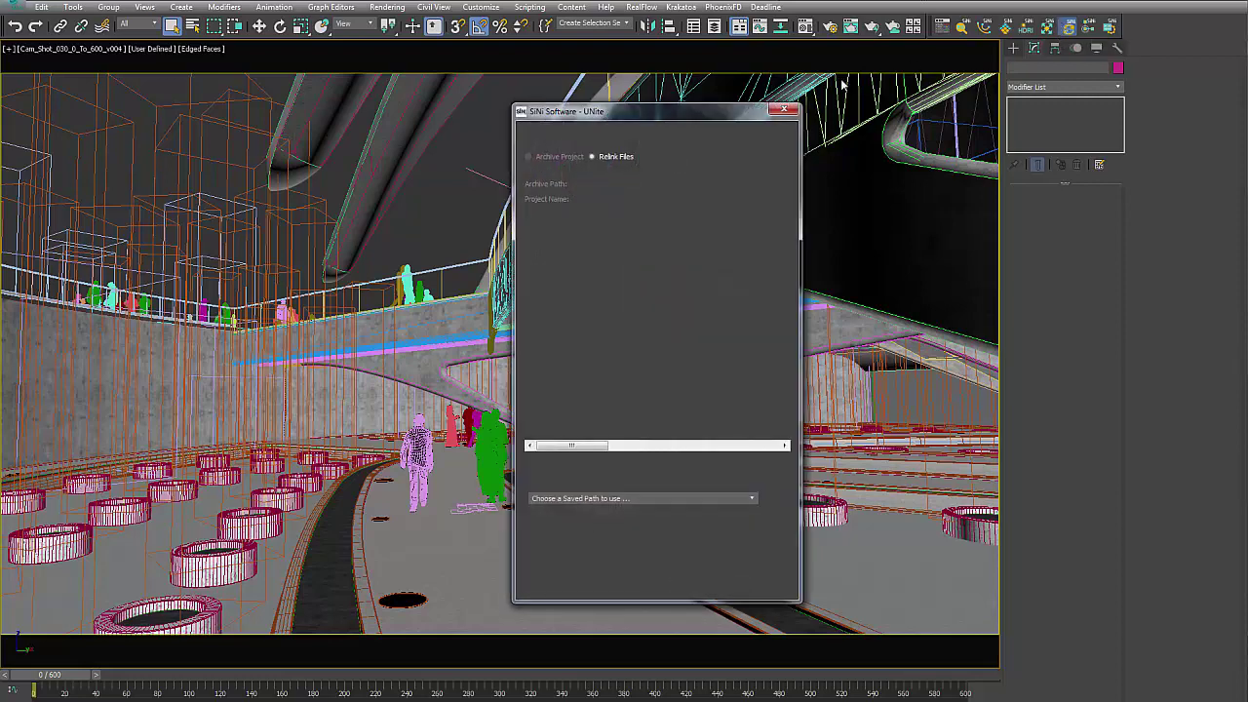
{"action": "left_click_drag", "start_coordinate": [574, 104], "coordinate": [417, 105]}
{"action": "left_click", "coordinate": [395, 152]}
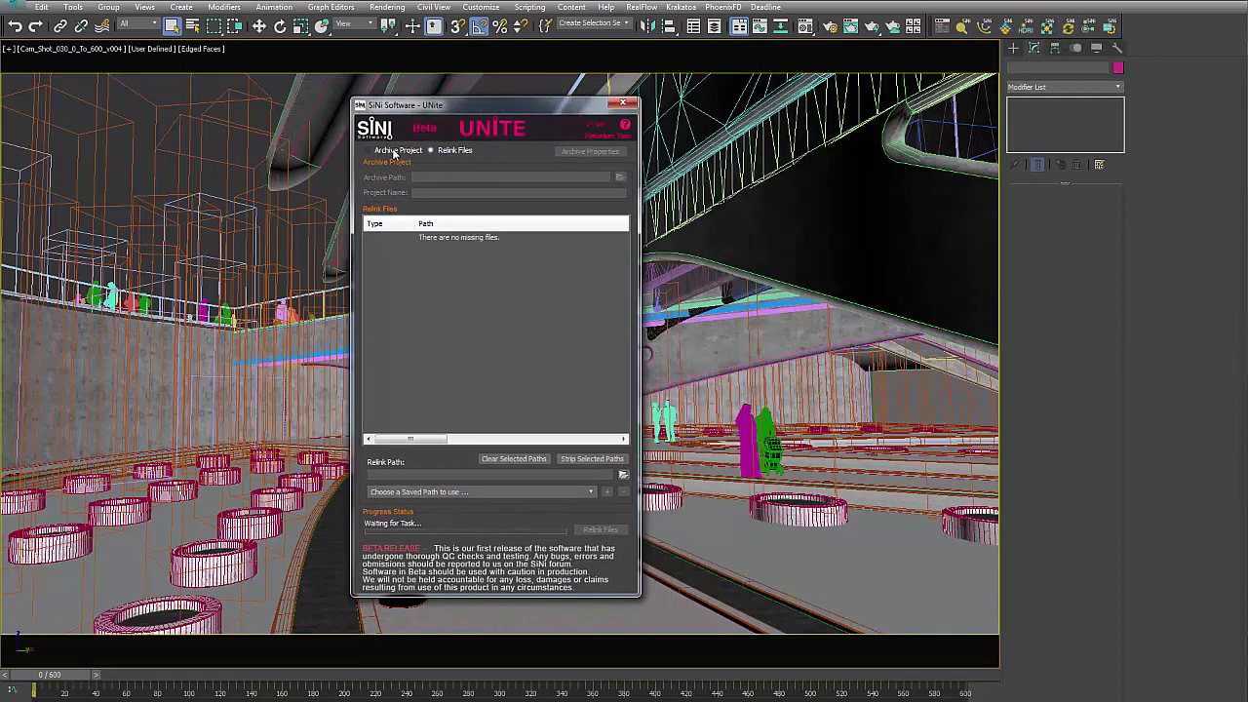
Open the archive properties, try the Realflow, XMesh and PRT asset type options, and close them
{"action": "left_click", "coordinate": [605, 153]}
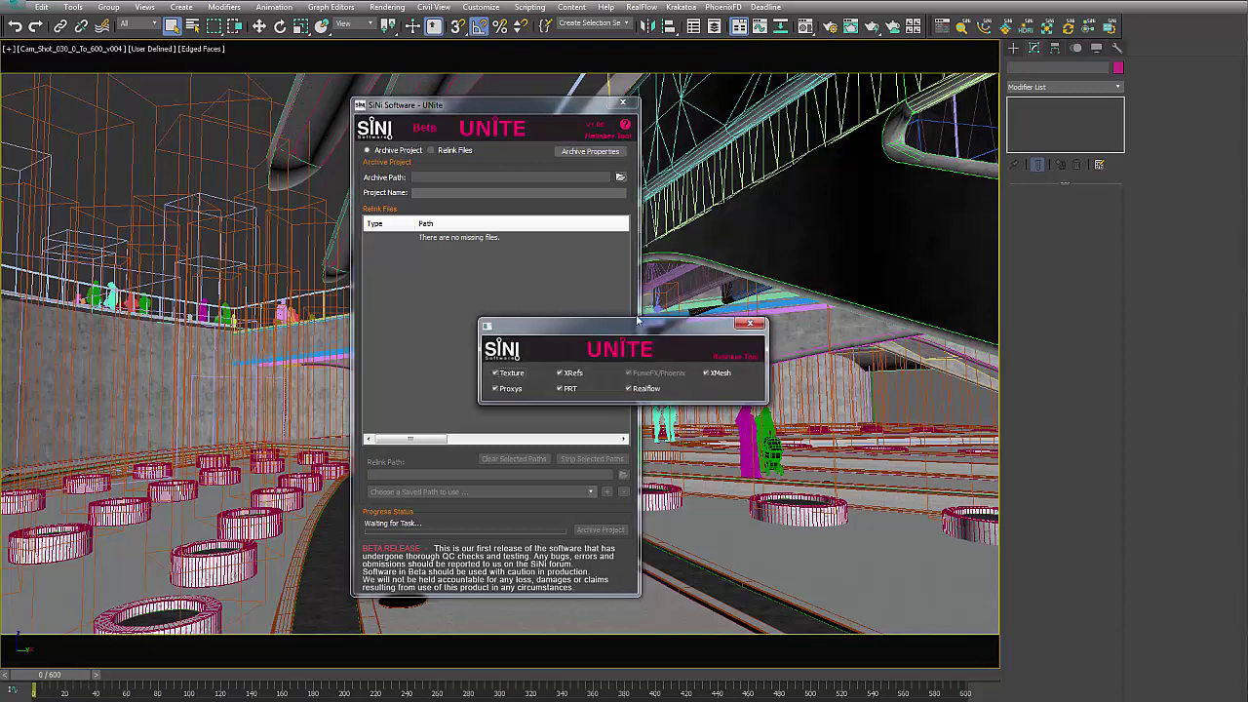
{"action": "left_click_drag", "start_coordinate": [636, 318], "coordinate": [534, 245]}
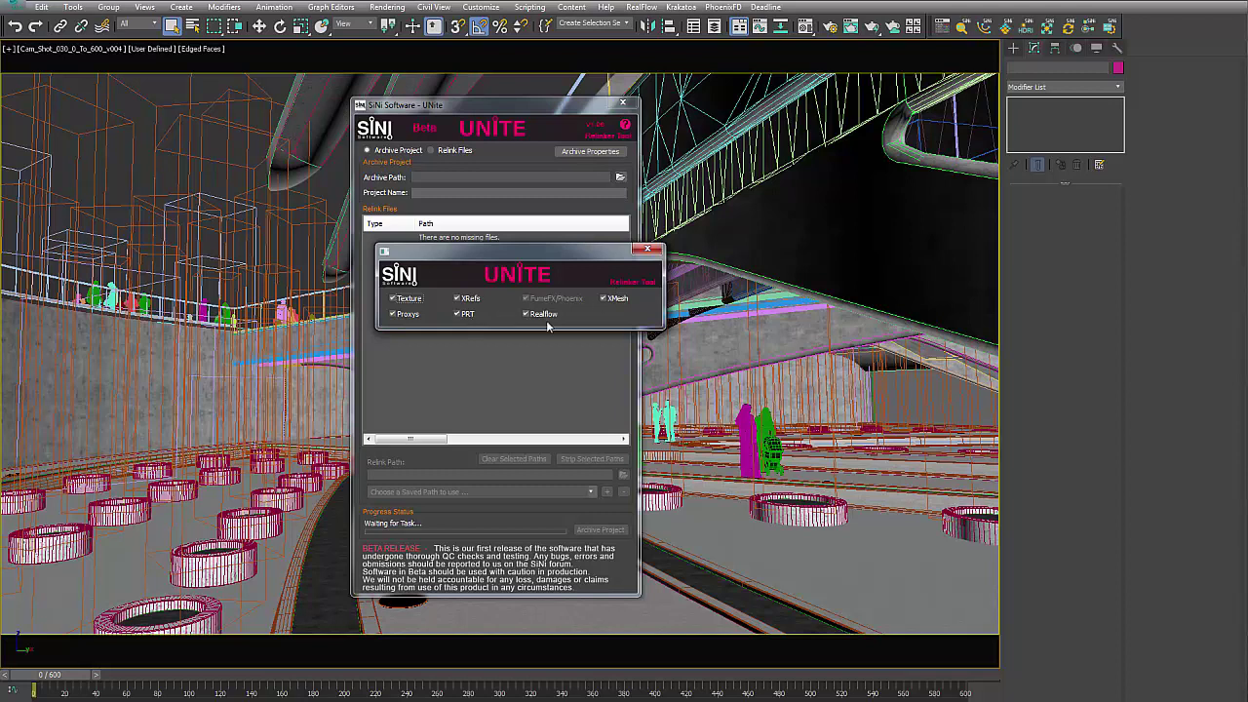
{"action": "left_click", "coordinate": [526, 314]}
{"action": "left_click", "coordinate": [604, 298]}
{"action": "left_click", "coordinate": [458, 314]}
{"action": "left_click", "coordinate": [464, 315]}
{"action": "left_click", "coordinate": [527, 314]}
{"action": "left_click_drag", "start_coordinate": [487, 261], "coordinate": [611, 258]}
{"action": "left_click", "coordinate": [770, 246]}
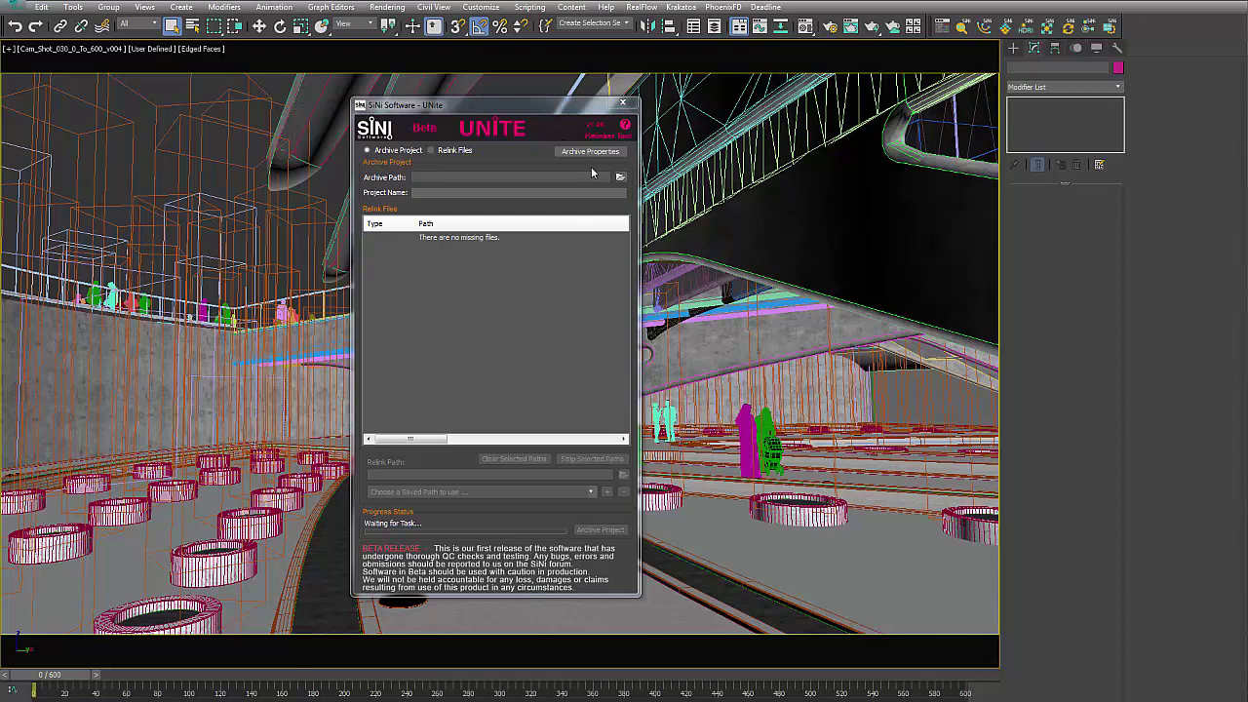
Set the archive path to the Relink folder on Local Disk (D:)
{"action": "left_click", "coordinate": [620, 176]}
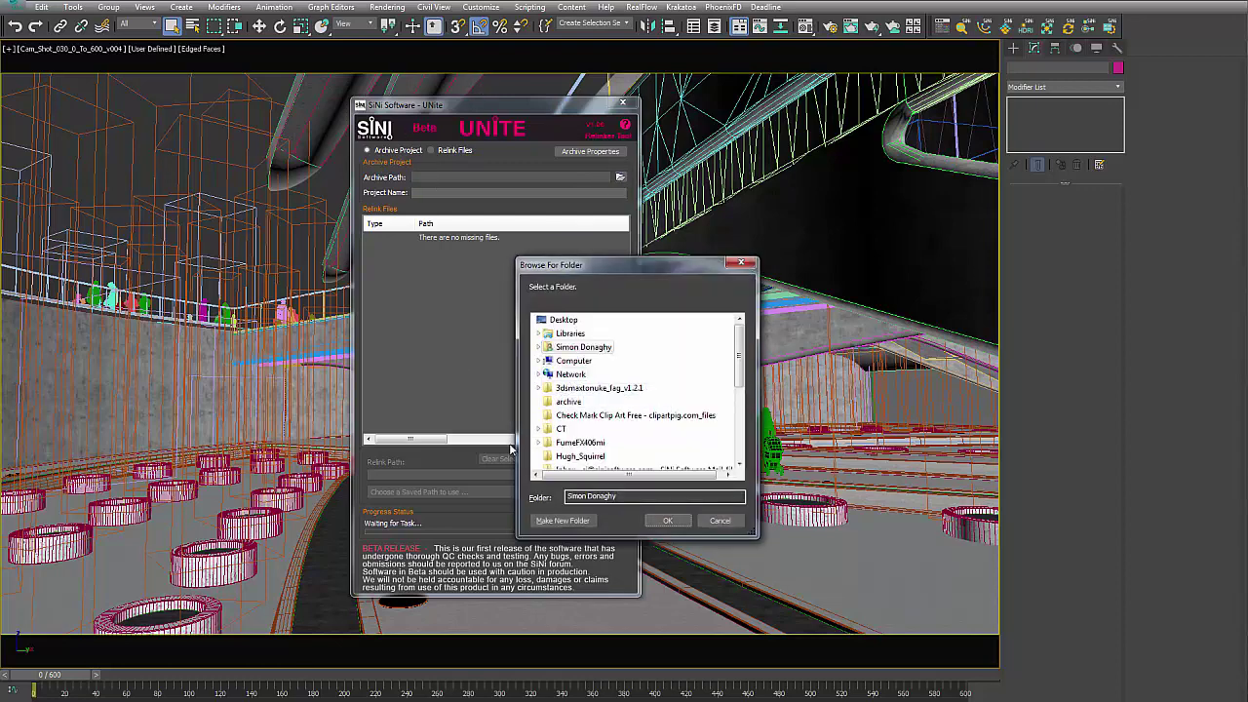
{"action": "left_click", "coordinate": [538, 361]}
{"action": "left_click", "coordinate": [545, 388]}
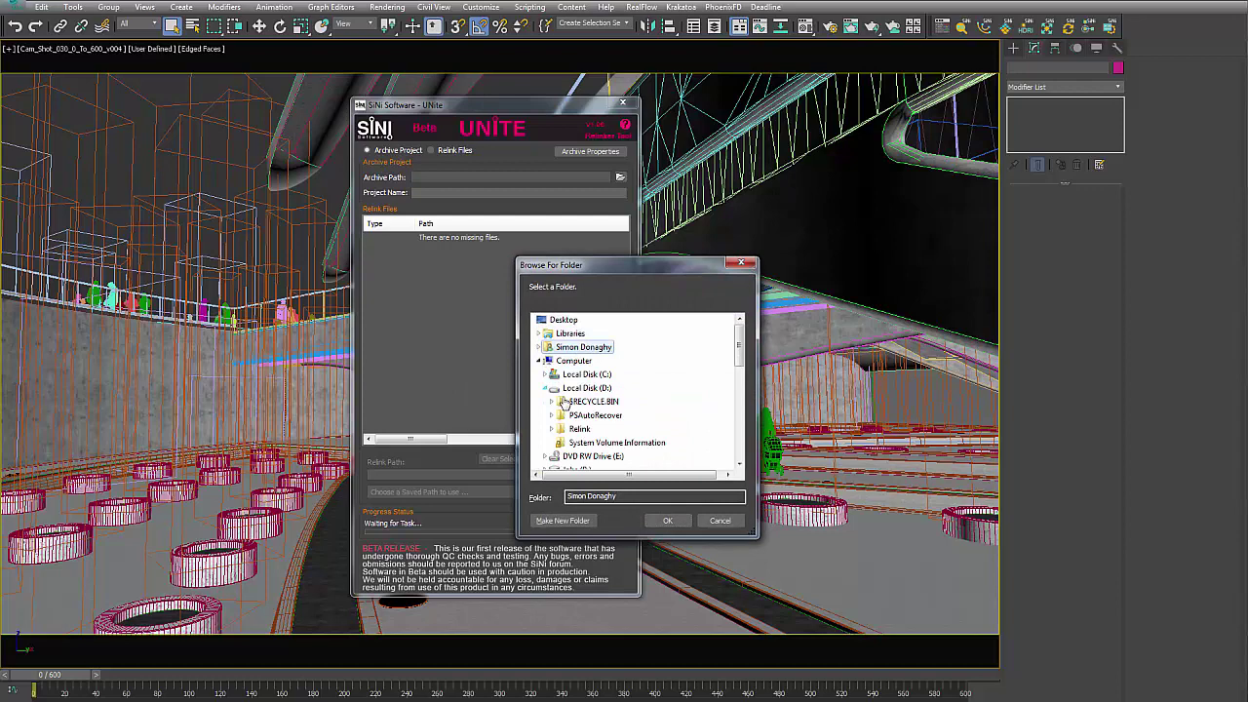
{"action": "left_click", "coordinate": [578, 429]}
{"action": "left_click", "coordinate": [668, 519]}
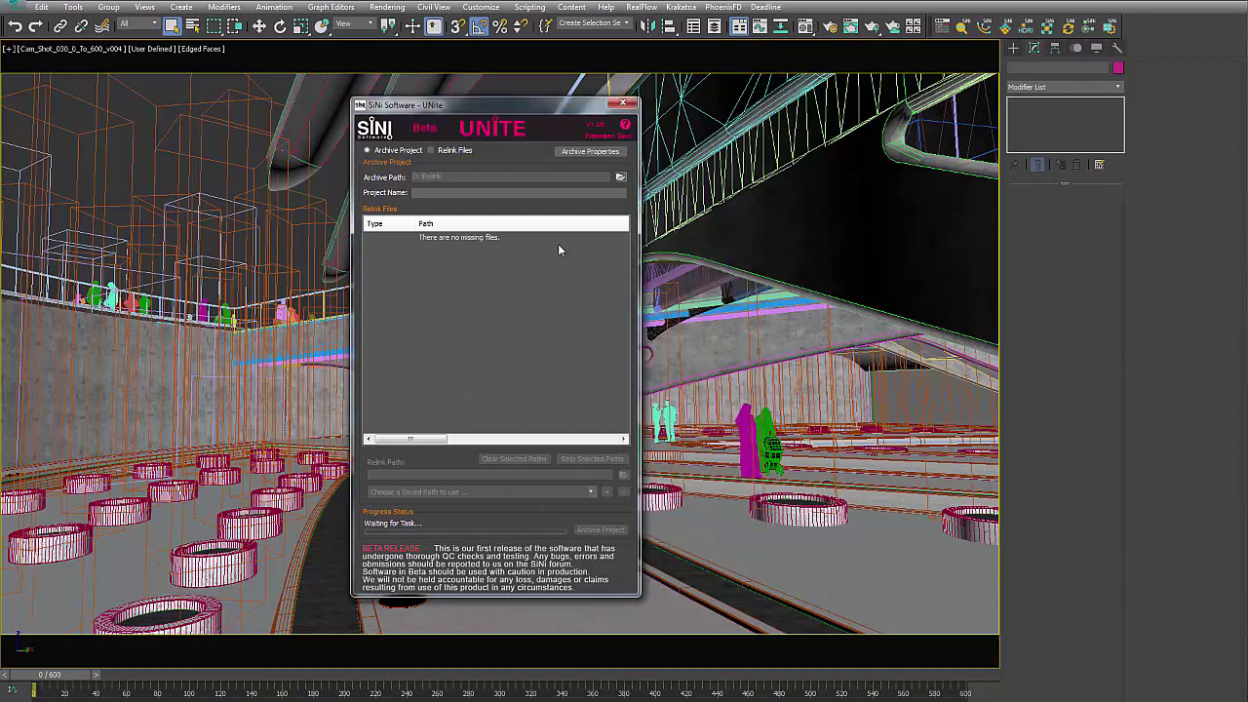
Name the project Test and start archiving it
{"action": "left_click", "coordinate": [482, 192]}
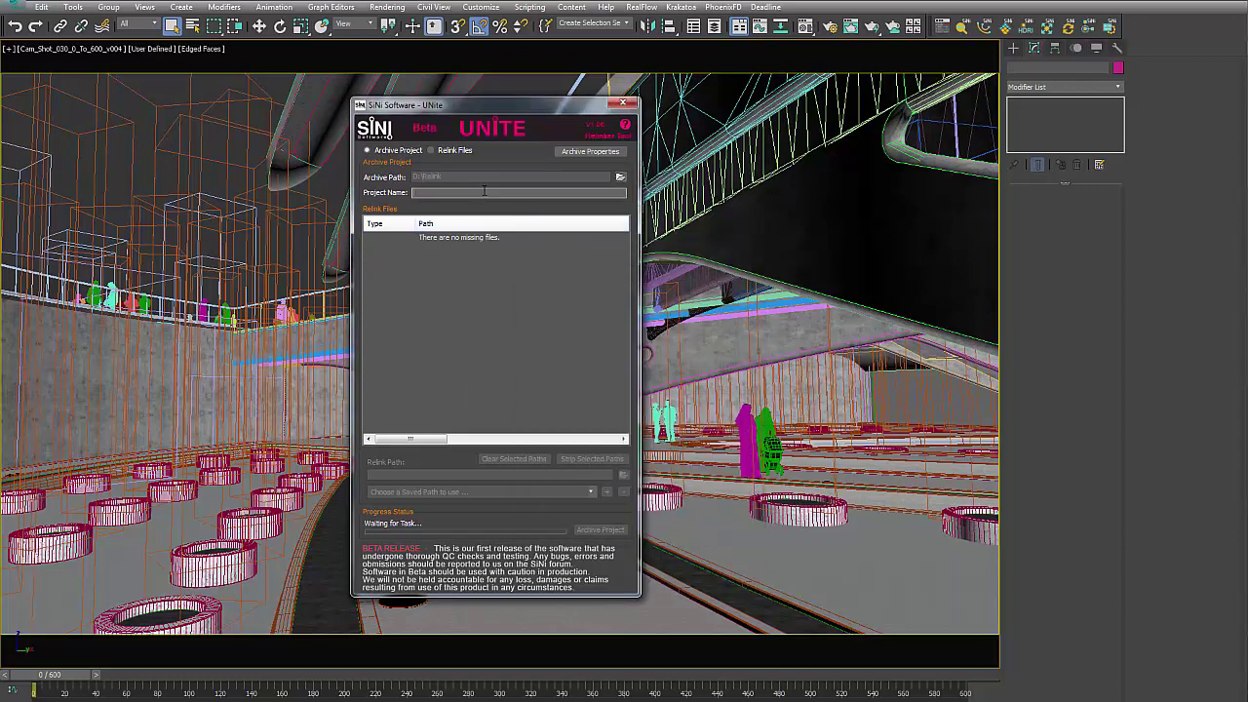
{"action": "type", "text": "Test"}
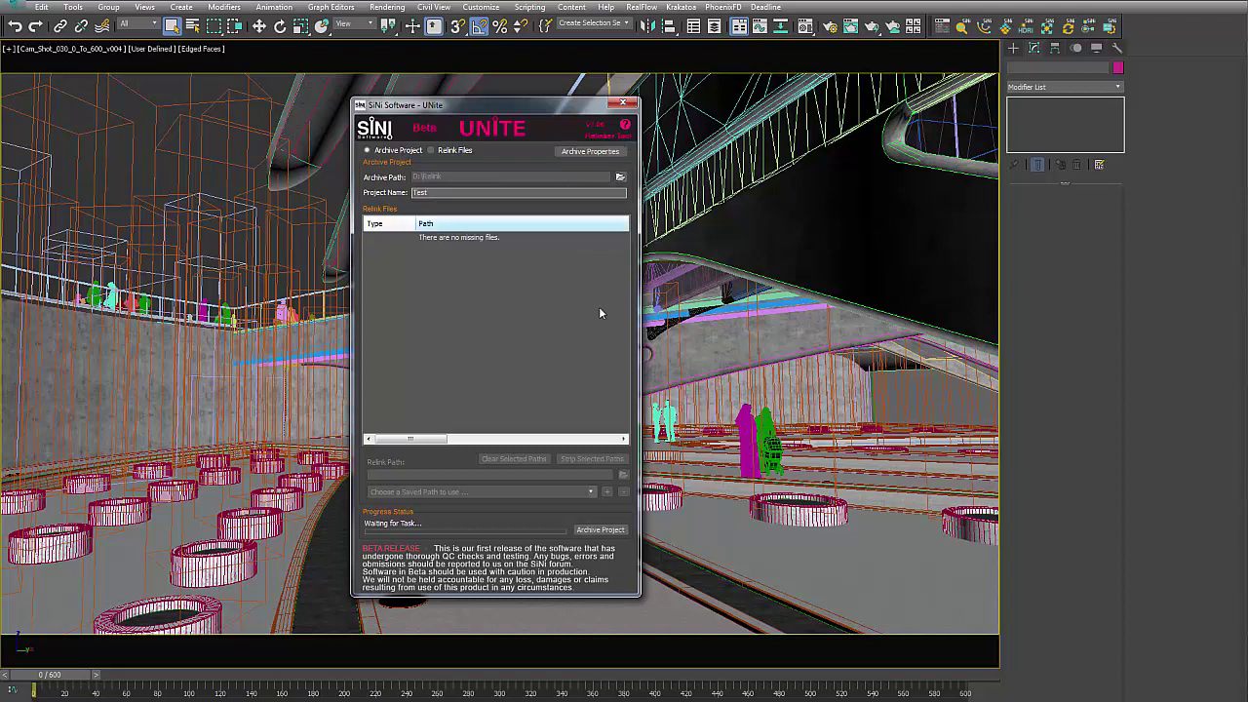
{"action": "left_click", "coordinate": [600, 531]}
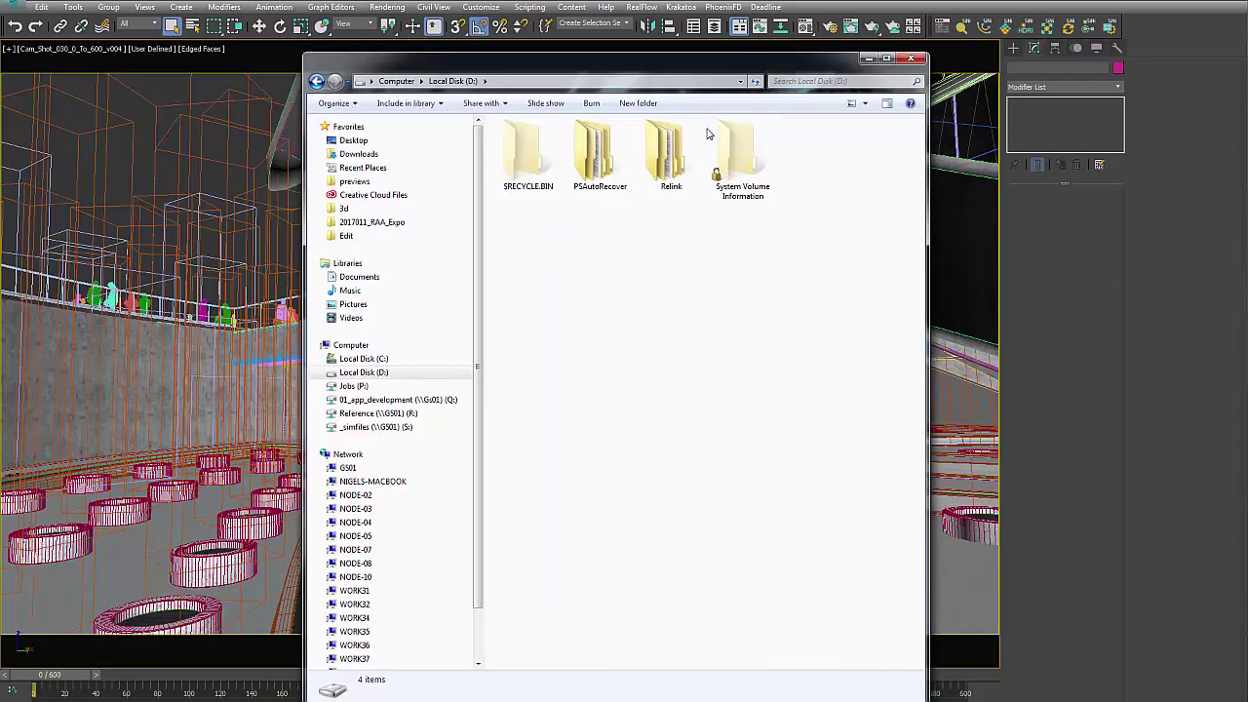
In File Explorer, open the Test folder inside D:\Relink and place the window beside UNite to watch the archive
{"action": "double_click", "coordinate": [683, 148]}
{"action": "double_click", "coordinate": [499, 158]}
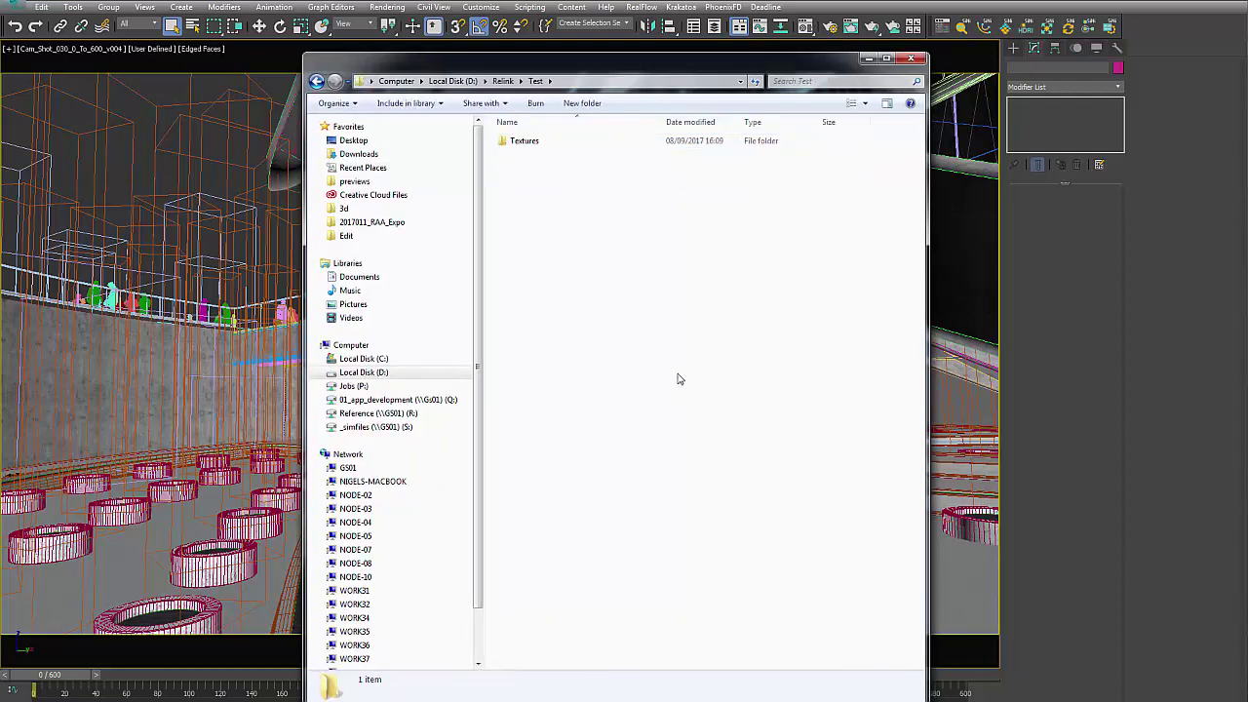
{"action": "left_click_drag", "start_coordinate": [648, 56], "coordinate": [668, 53]}
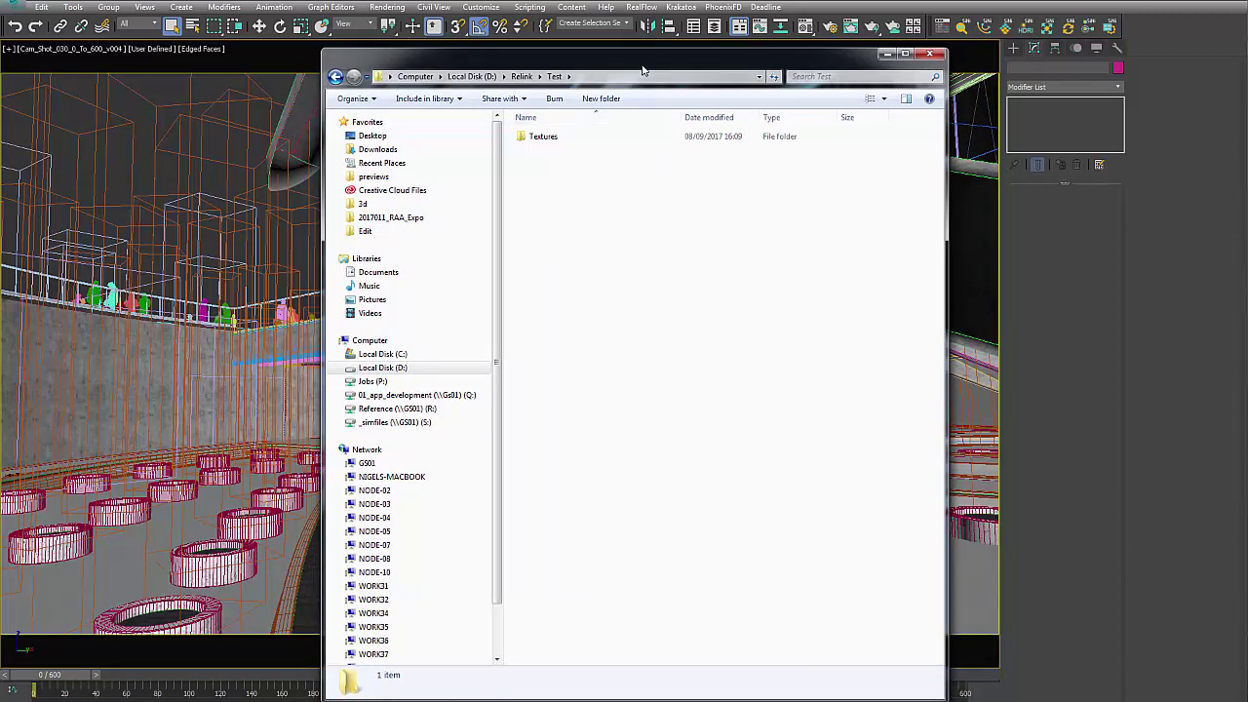
{"action": "left_click_drag", "start_coordinate": [645, 65], "coordinate": [848, 63]}
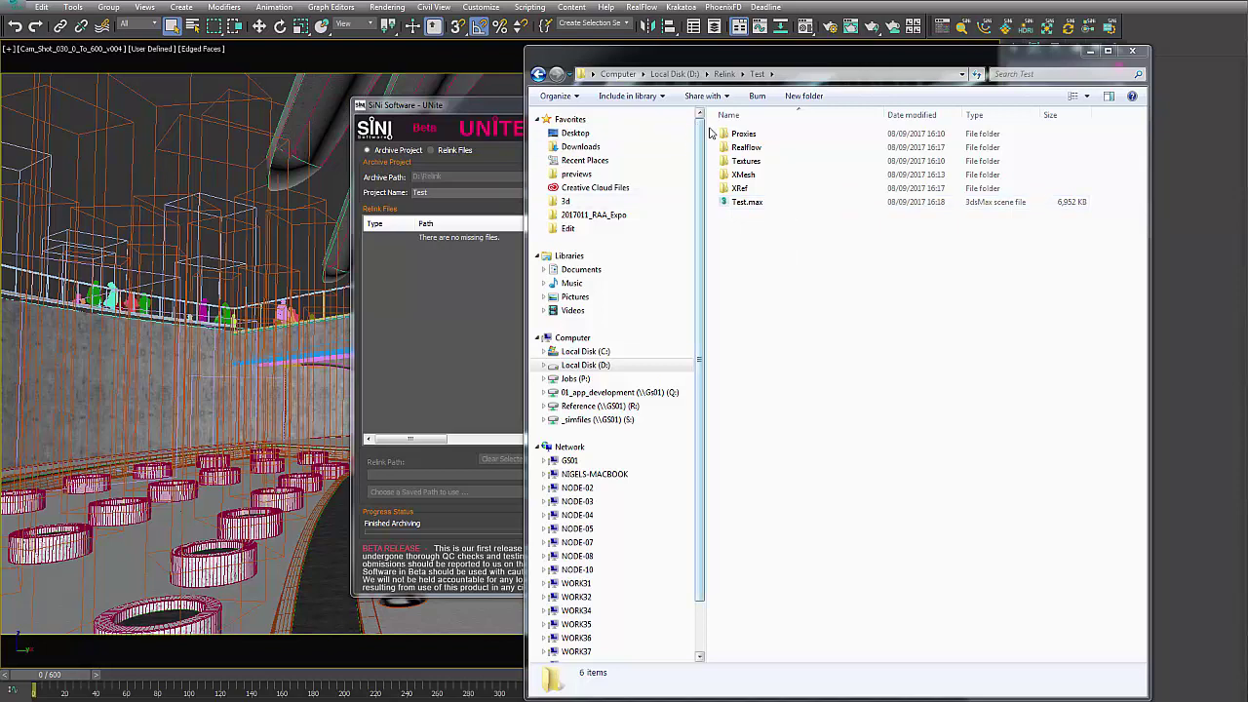
Check the archived Test.max scene file and the contents of the XRef folder, returning to the Test folder
{"action": "left_click", "coordinate": [734, 239]}
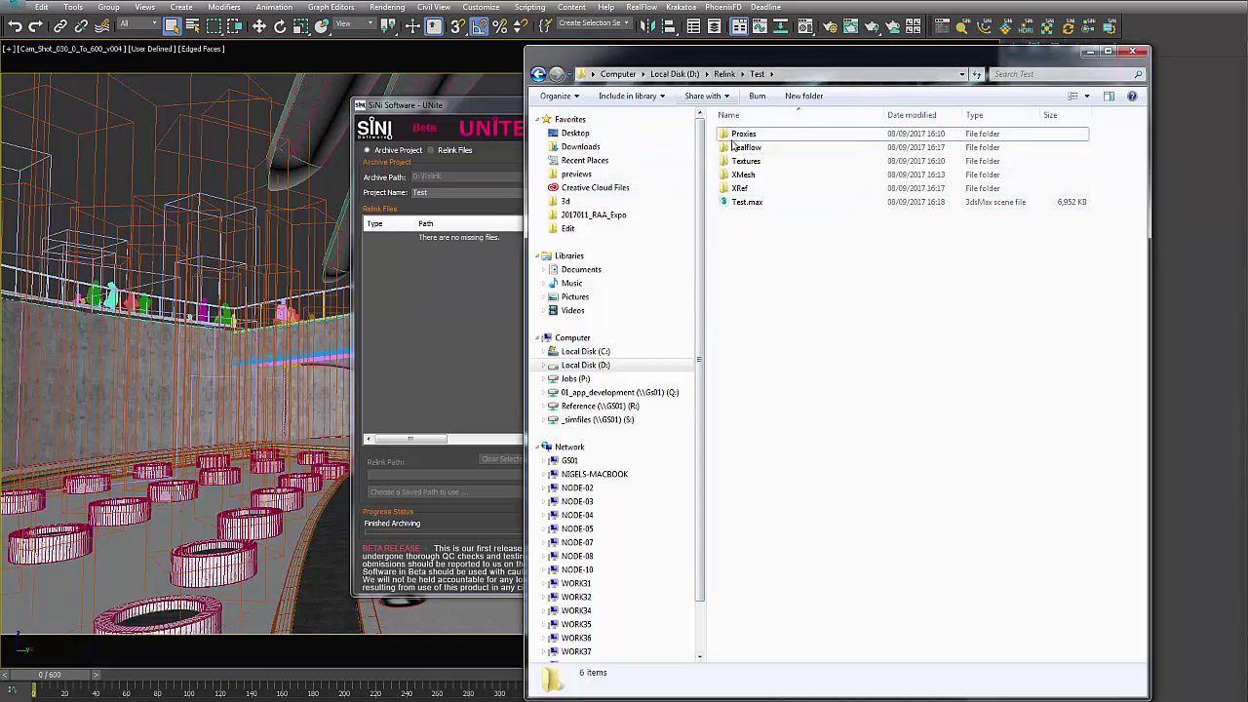
{"action": "left_click", "coordinate": [727, 203]}
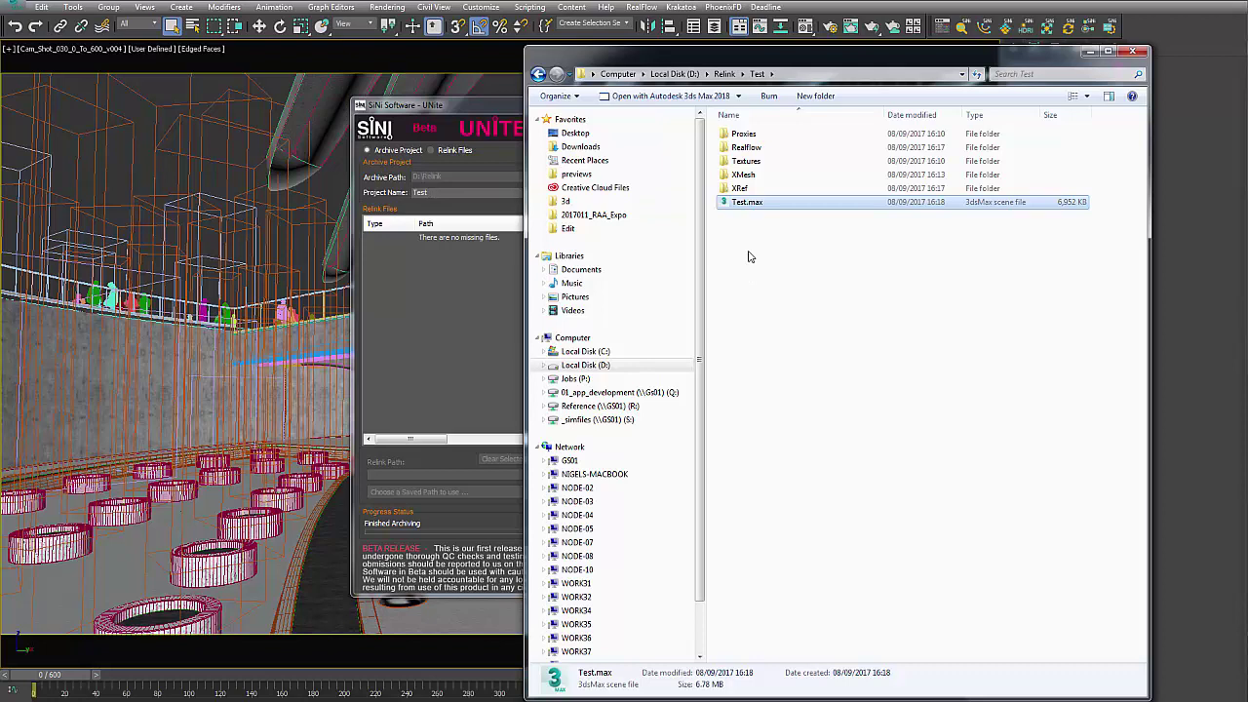
{"action": "double_click", "coordinate": [741, 188]}
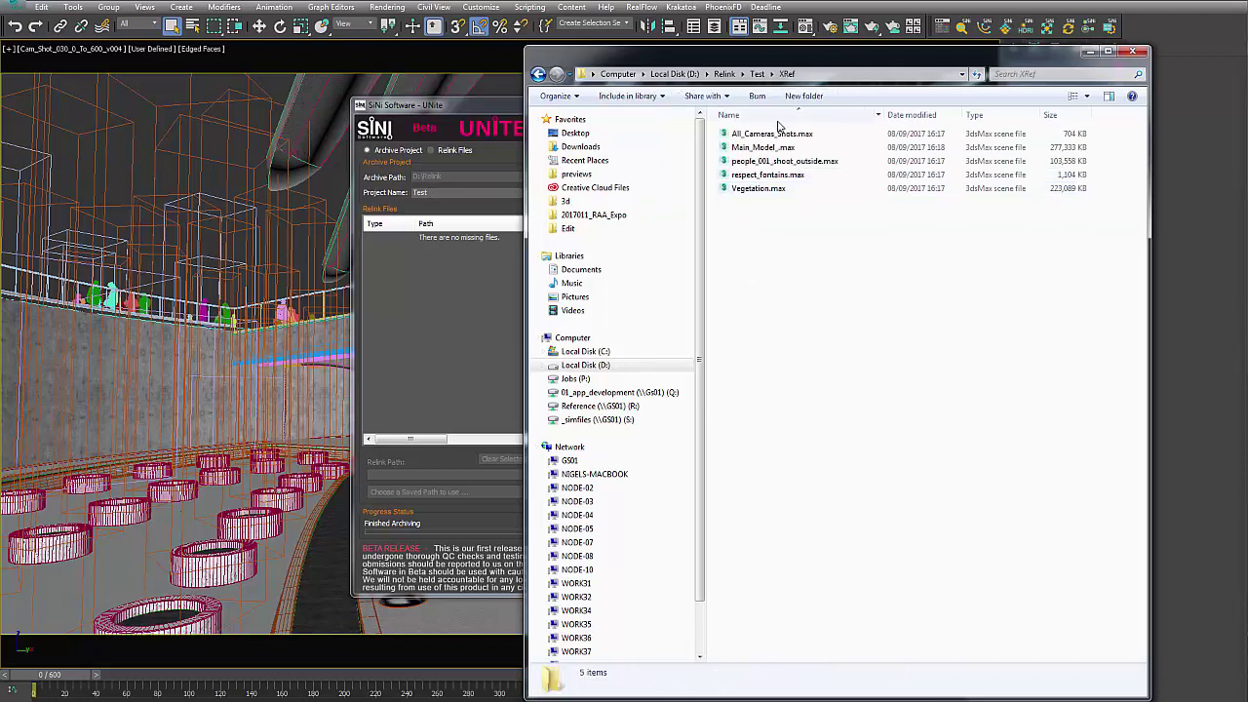
{"action": "left_click", "coordinate": [756, 74]}
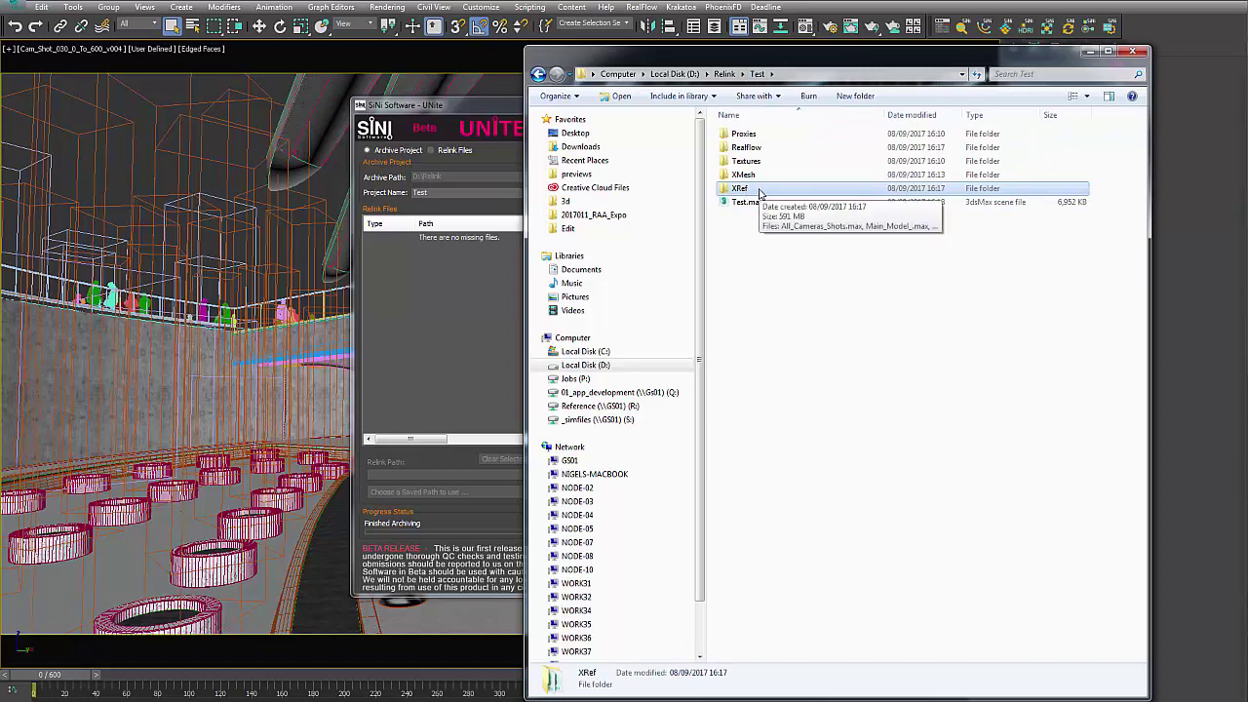
Examine the archived files in the XMesh and Textures folders
{"action": "double_click", "coordinate": [746, 175]}
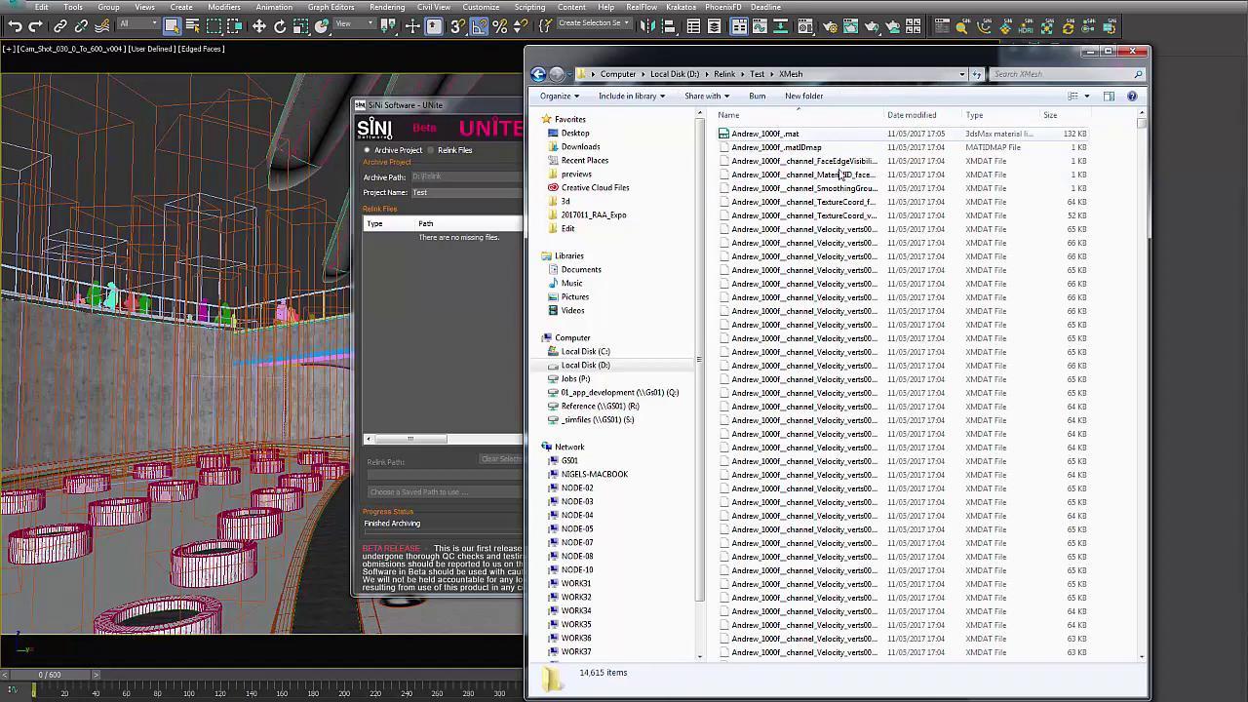
{"action": "mouse_move", "coordinate": [1142, 131]}
{"action": "left_mouse_down"}
{"action": "mouse_move", "coordinate": [1148, 223]}
{"action": "mouse_move", "coordinate": [1143, 125]}
{"action": "left_mouse_up"}
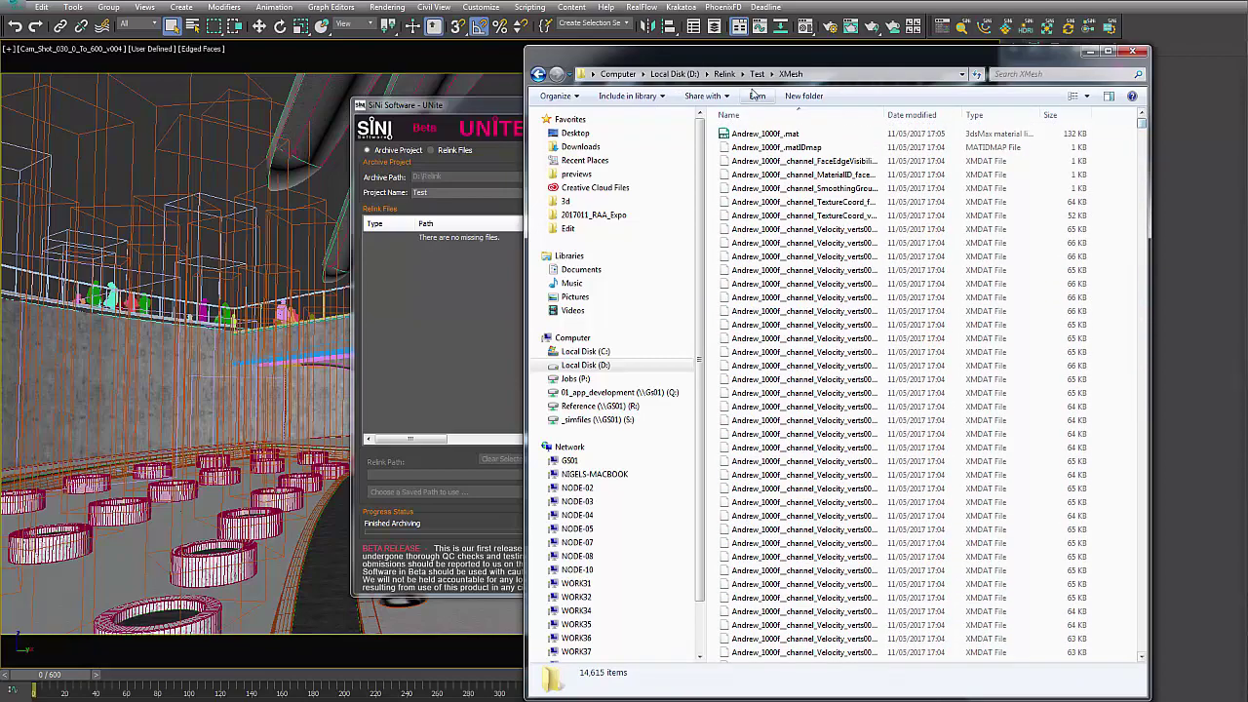
{"action": "left_click", "coordinate": [756, 73]}
{"action": "double_click", "coordinate": [742, 160]}
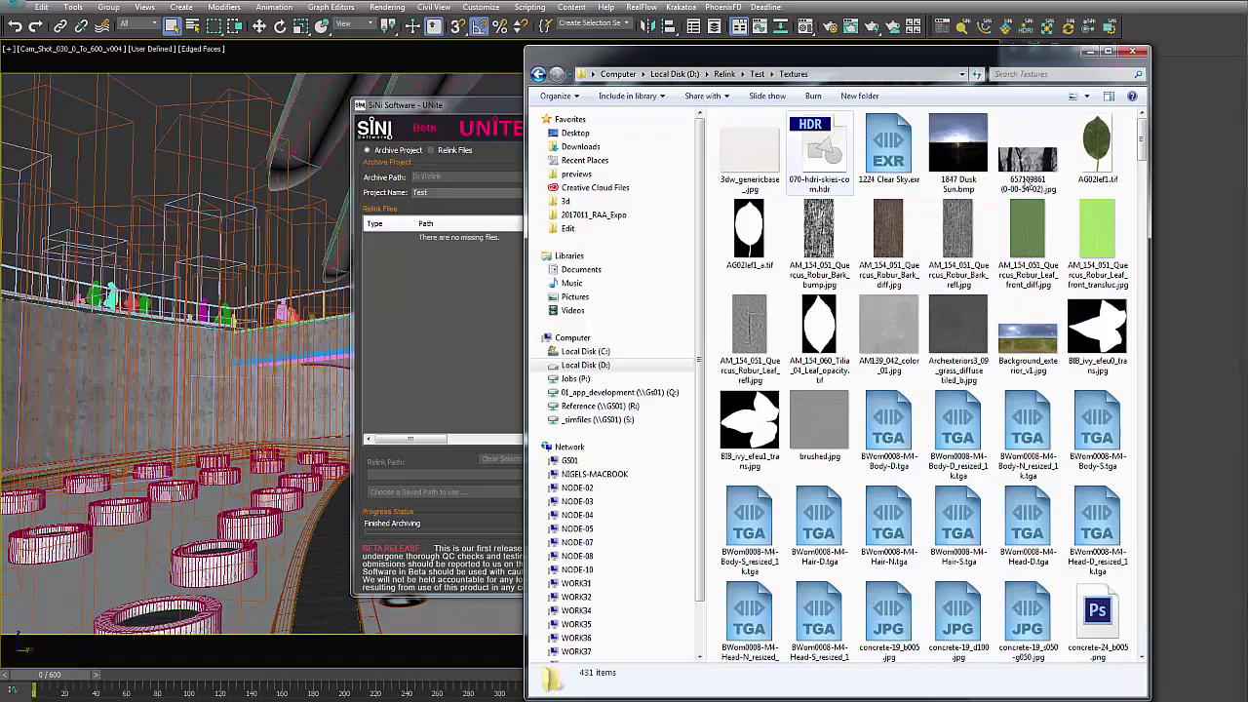
{"action": "mouse_move", "coordinate": [1143, 134]}
{"action": "left_mouse_down"}
{"action": "mouse_move", "coordinate": [1146, 595]}
{"action": "mouse_move", "coordinate": [1144, 117]}
{"action": "left_mouse_up"}
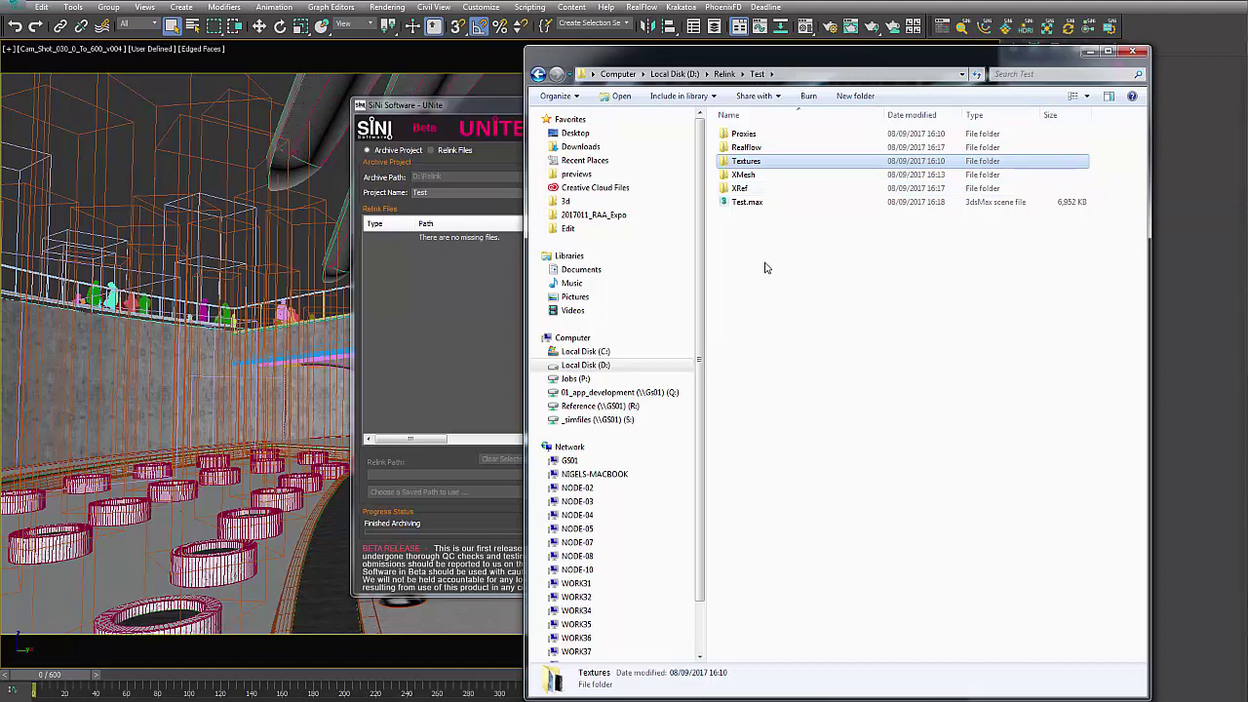
Examine the archived files in the Realflow and Proxies folders, returning to the Test folder
{"action": "double_click", "coordinate": [746, 148]}
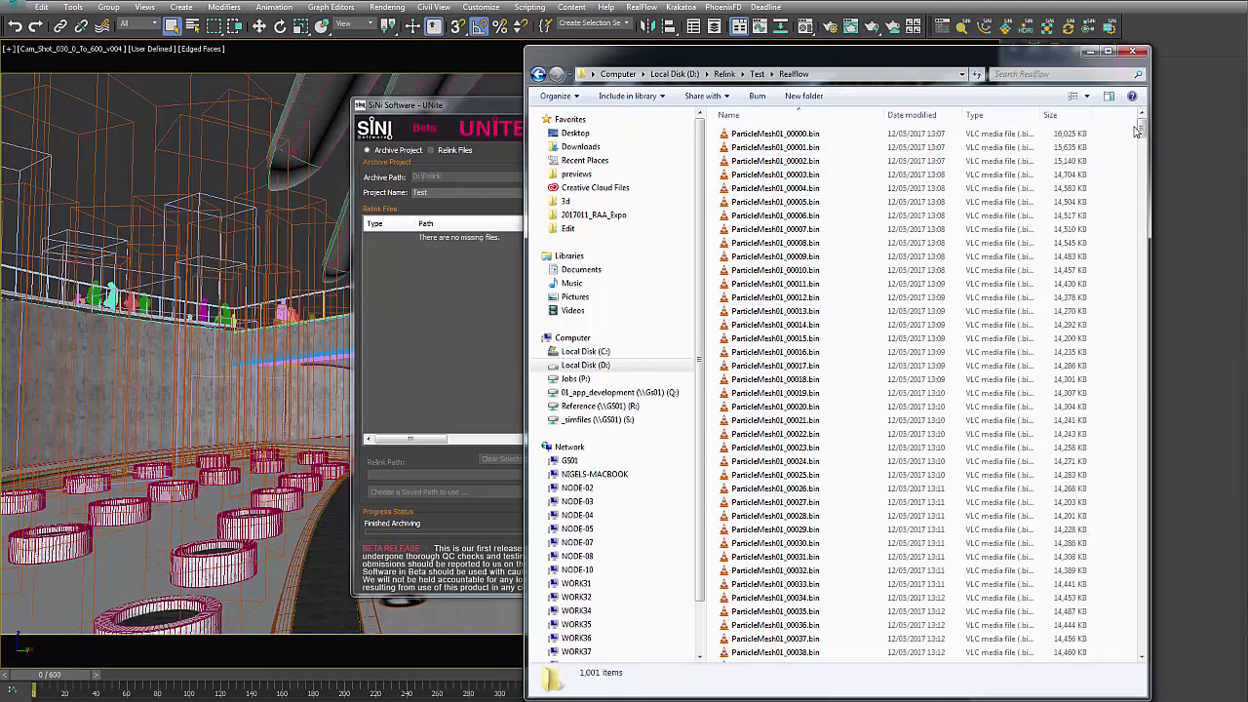
{"action": "left_click", "coordinate": [757, 73]}
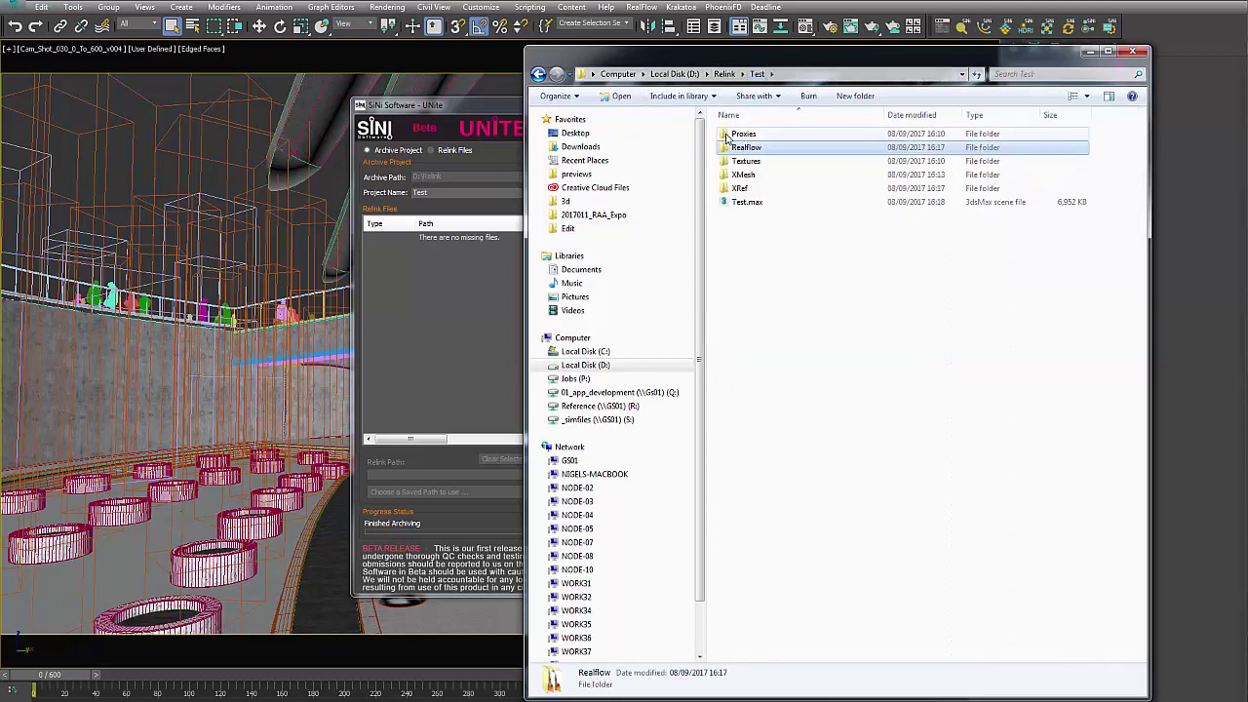
{"action": "double_click", "coordinate": [741, 146]}
{"action": "left_click", "coordinate": [757, 73]}
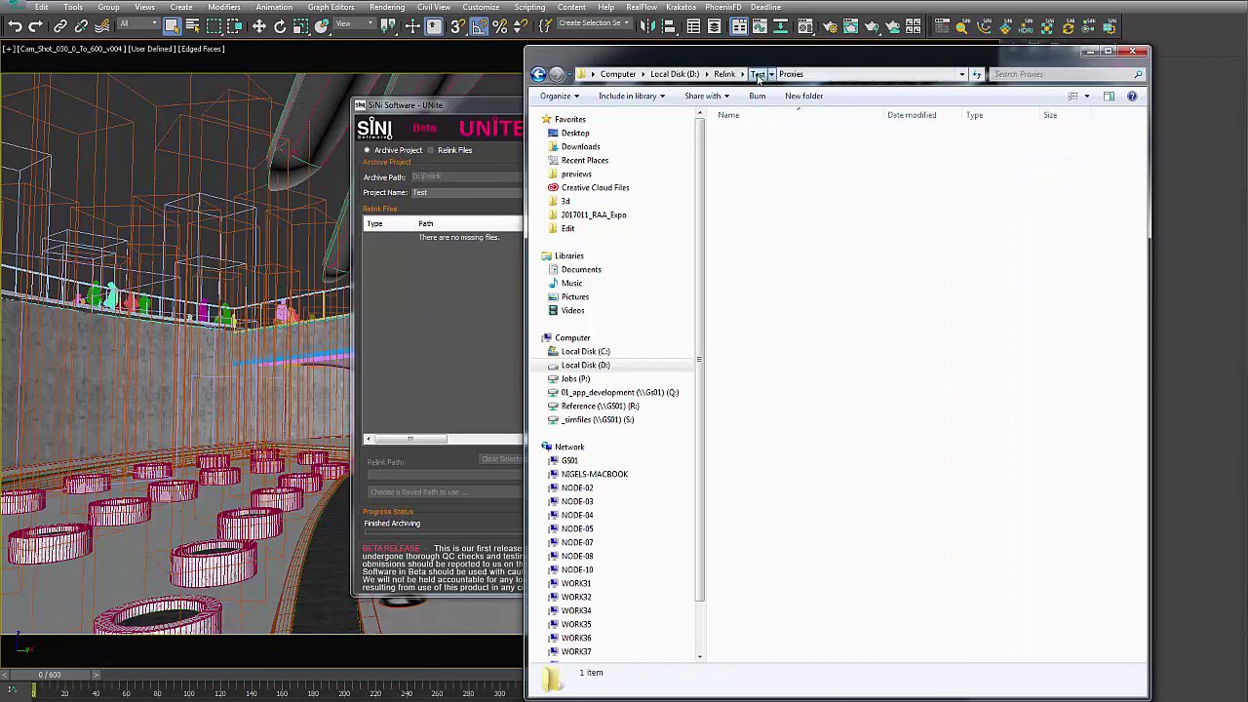
Go up to the Relink folder in File Explorer, move the window aside, and switch back to UNite
{"action": "left_click", "coordinate": [724, 73]}
{"action": "left_click_drag", "start_coordinate": [741, 50], "coordinate": [798, 49]}
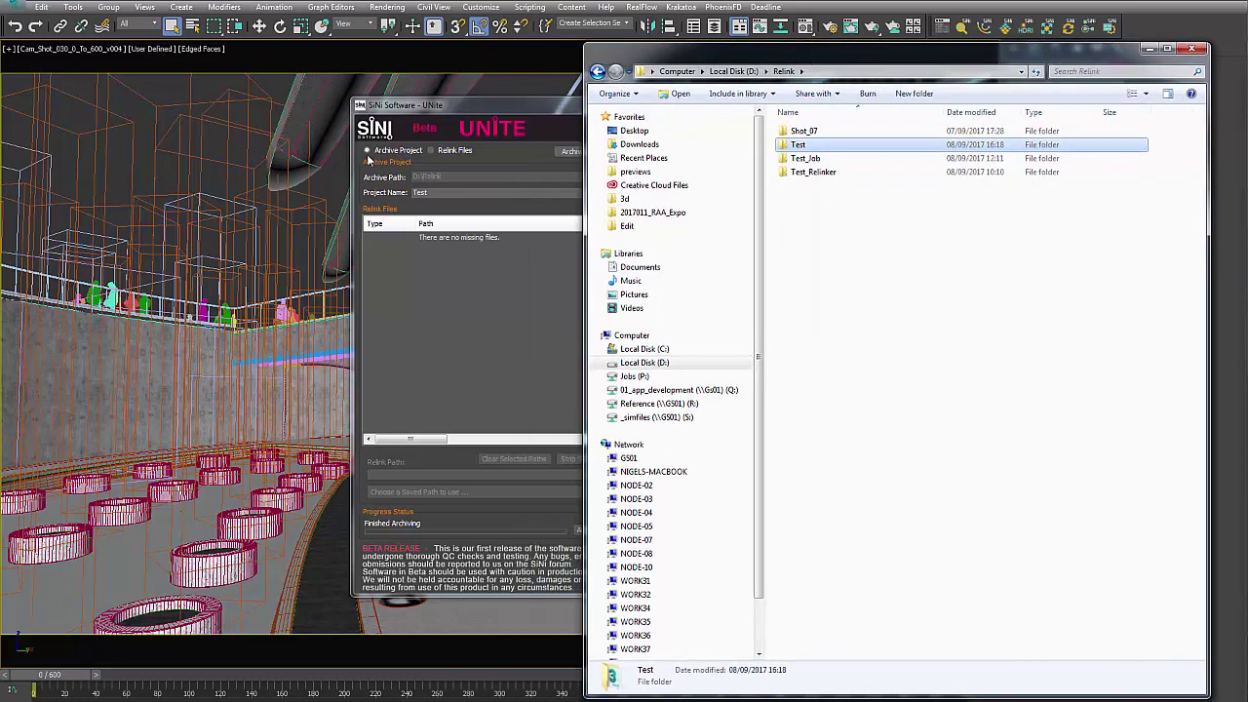
{"action": "left_click", "coordinate": [482, 103]}
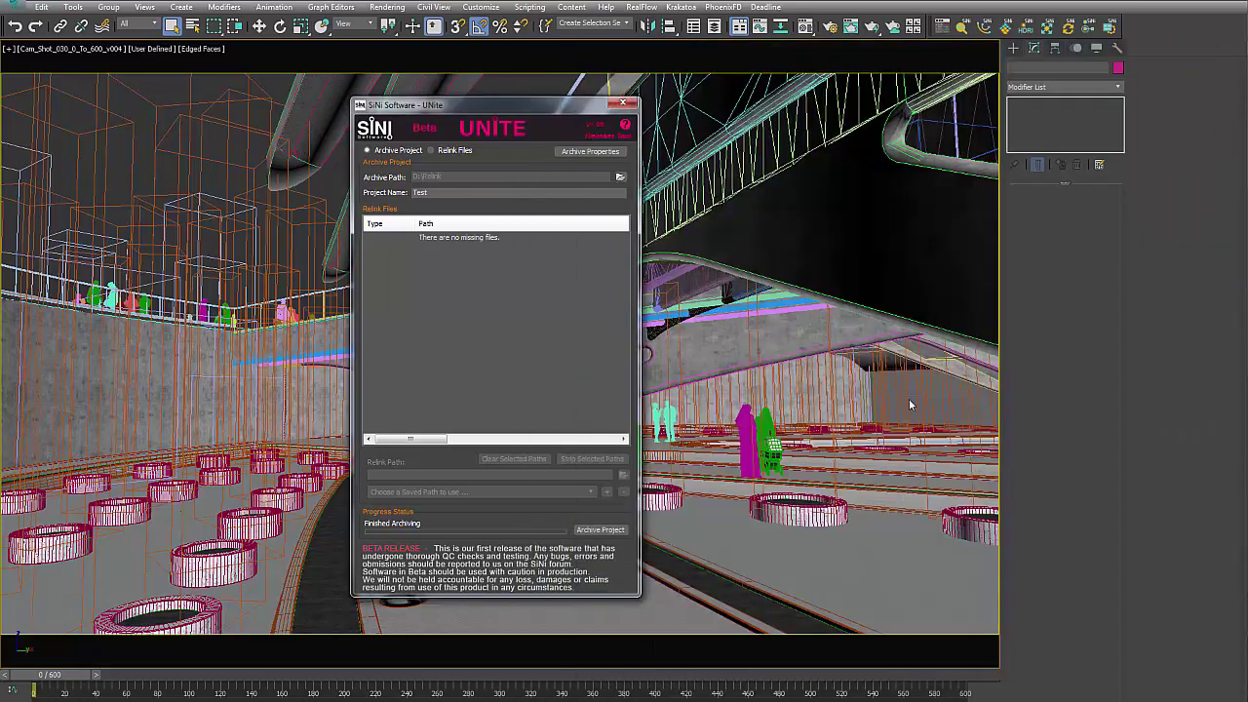
Close UNite and relaunch it to check the scene for missing files, moving its window slightly aside
{"action": "left_click", "coordinate": [623, 102]}
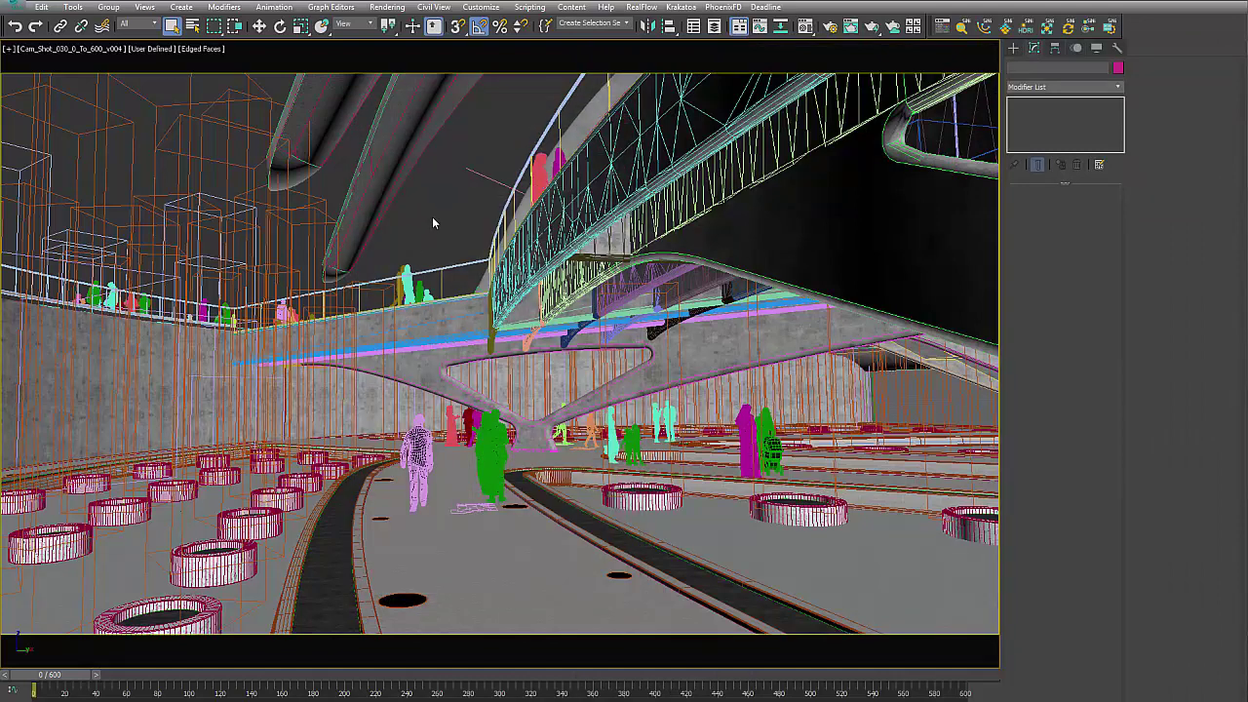
{"action": "left_click", "coordinate": [1069, 26]}
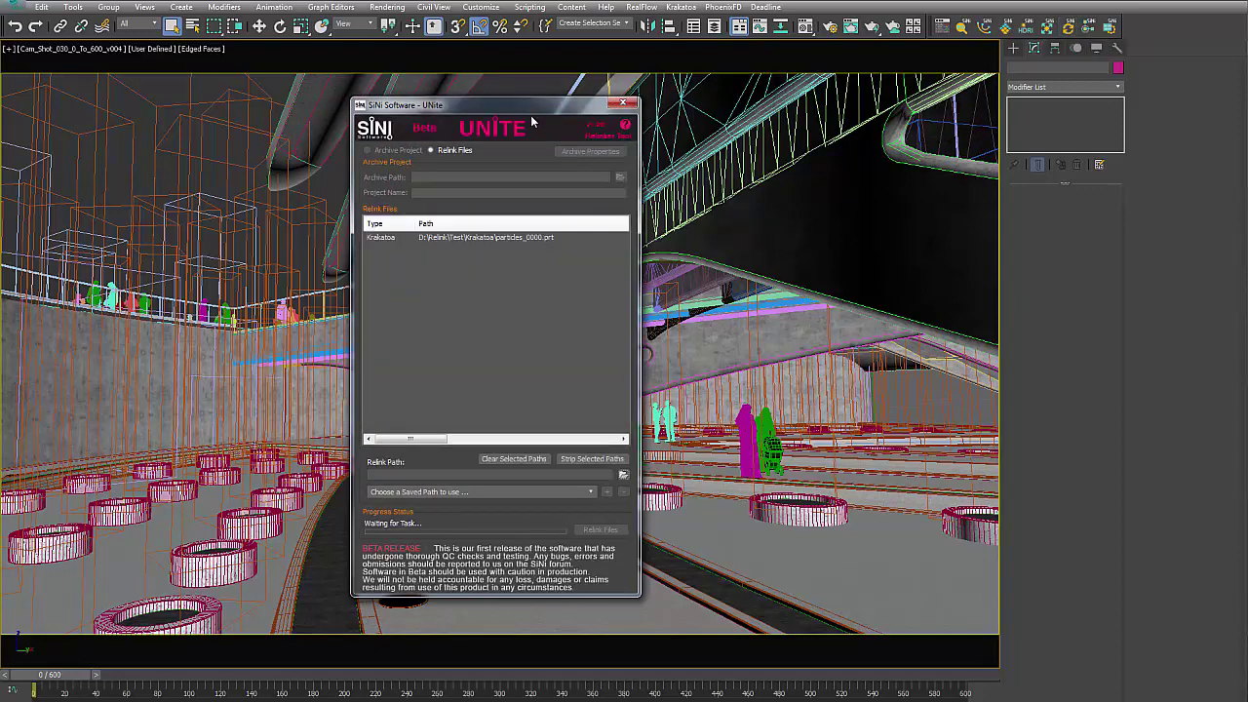
{"action": "left_click_drag", "start_coordinate": [531, 117], "coordinate": [585, 123]}
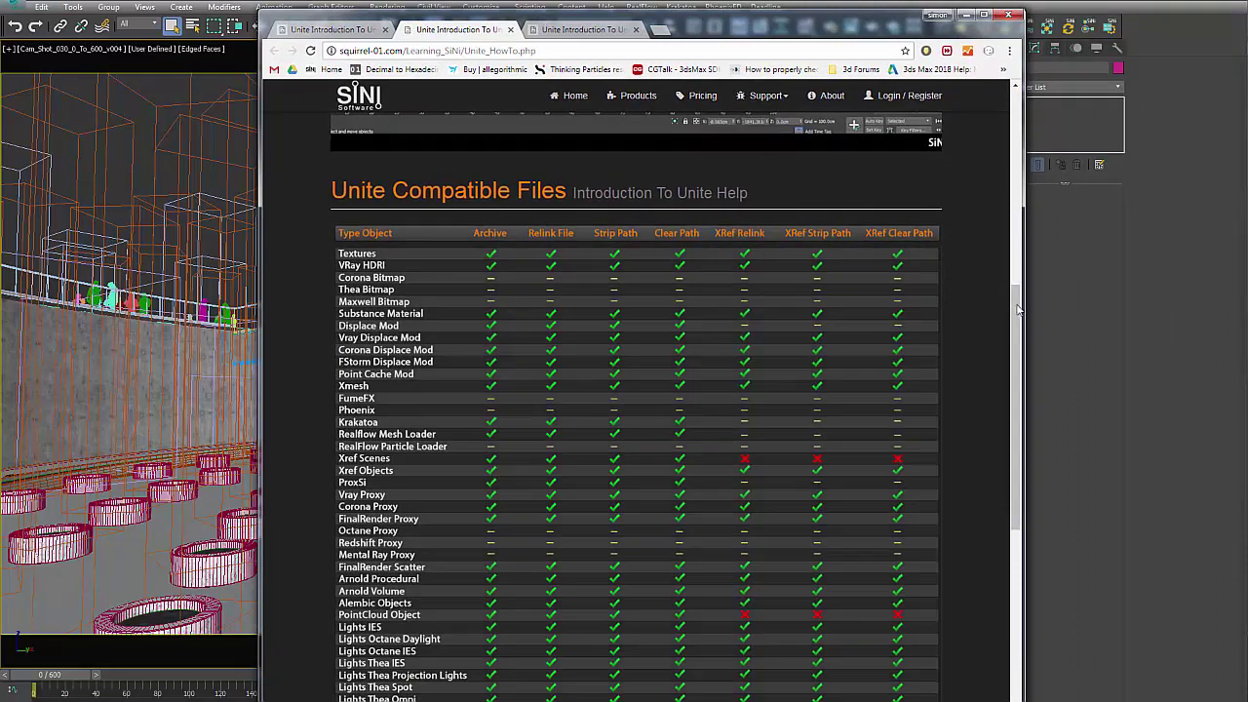
Examine the Unite Compatible Files table on the SiNi help page down to its legend, close the browser and reposition the UNite window
{"action": "left_click_drag", "start_coordinate": [1020, 310], "coordinate": [1014, 348]}
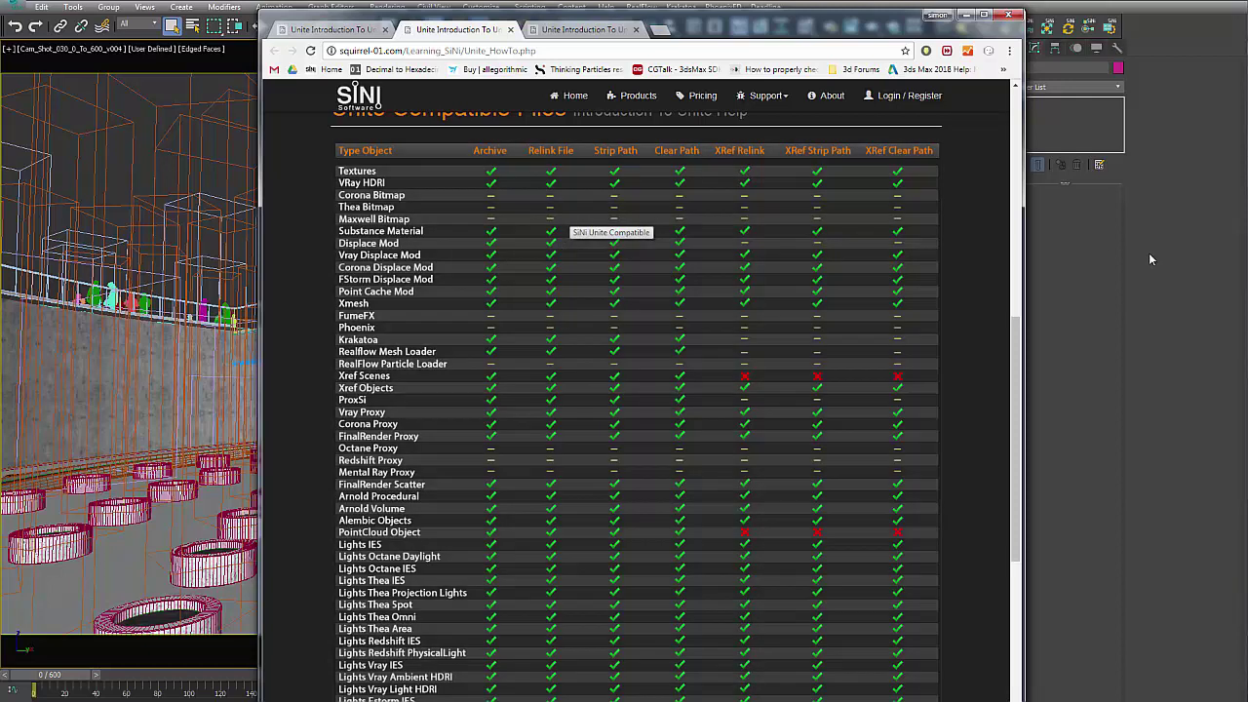
{"action": "left_click_drag", "start_coordinate": [1020, 358], "coordinate": [1020, 349]}
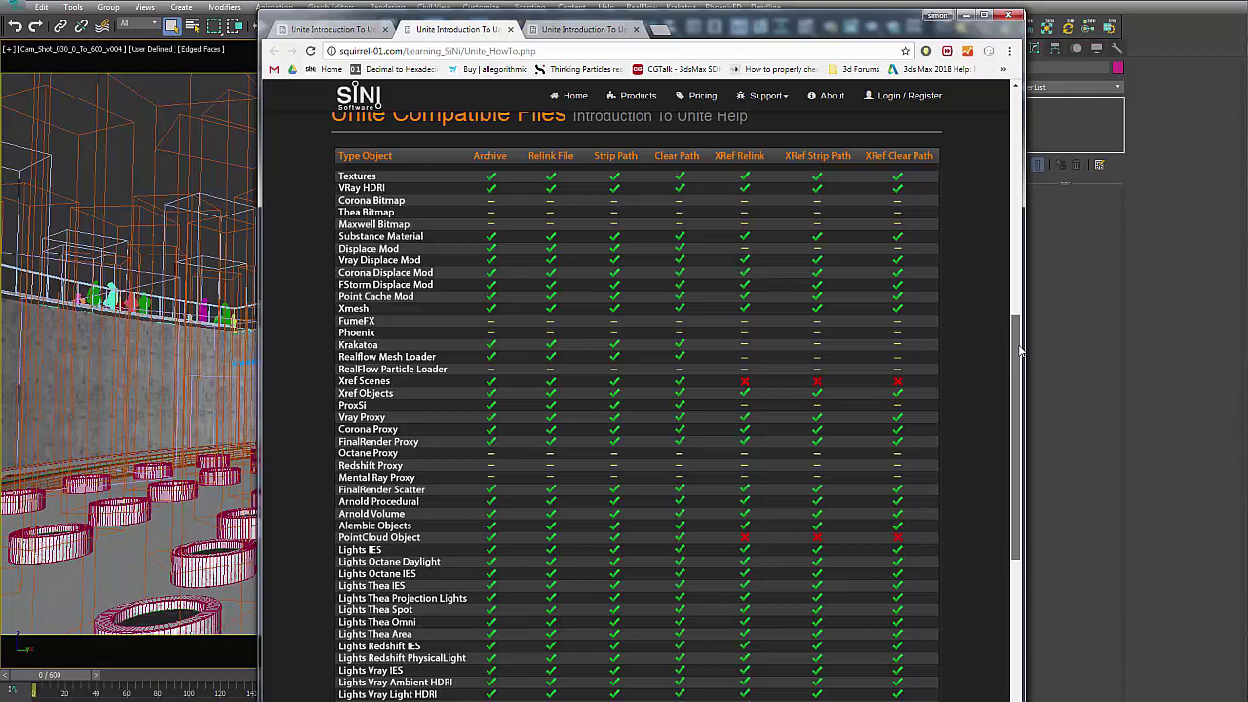
{"action": "left_click_drag", "start_coordinate": [1020, 349], "coordinate": [1019, 397]}
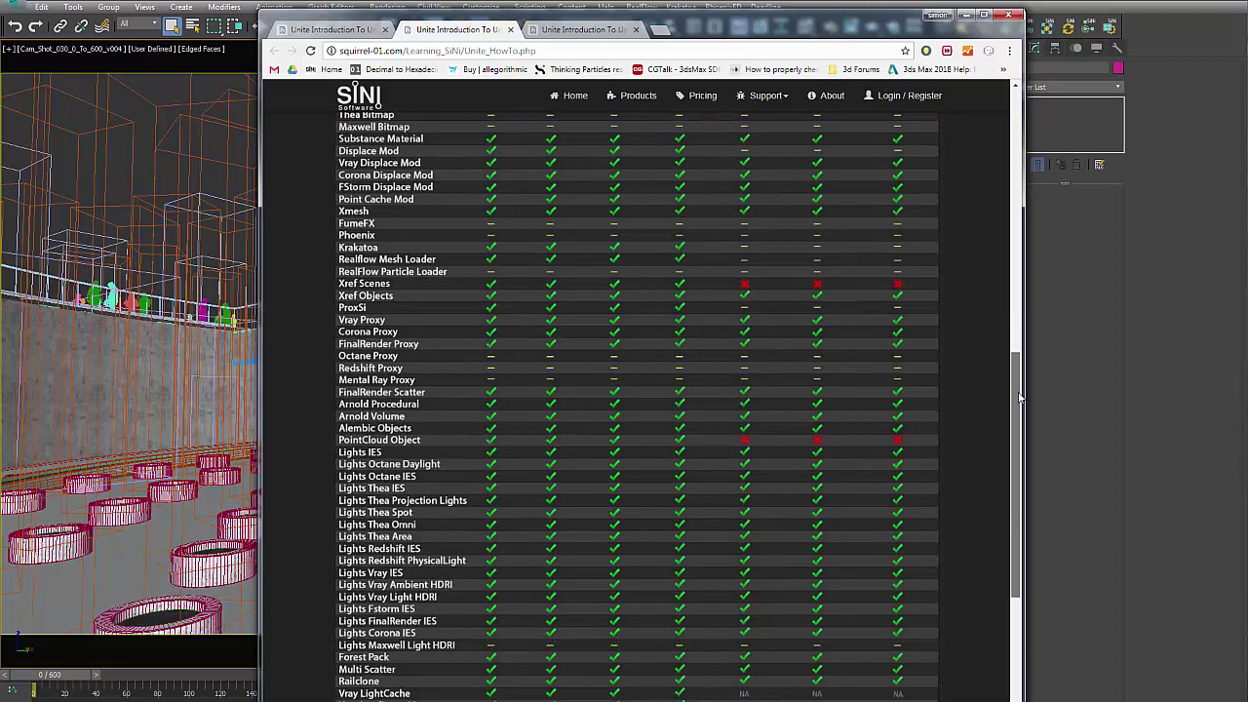
{"action": "scroll", "coordinate": [714, 348], "scroll_direction": "up", "scroll_amount": 1}
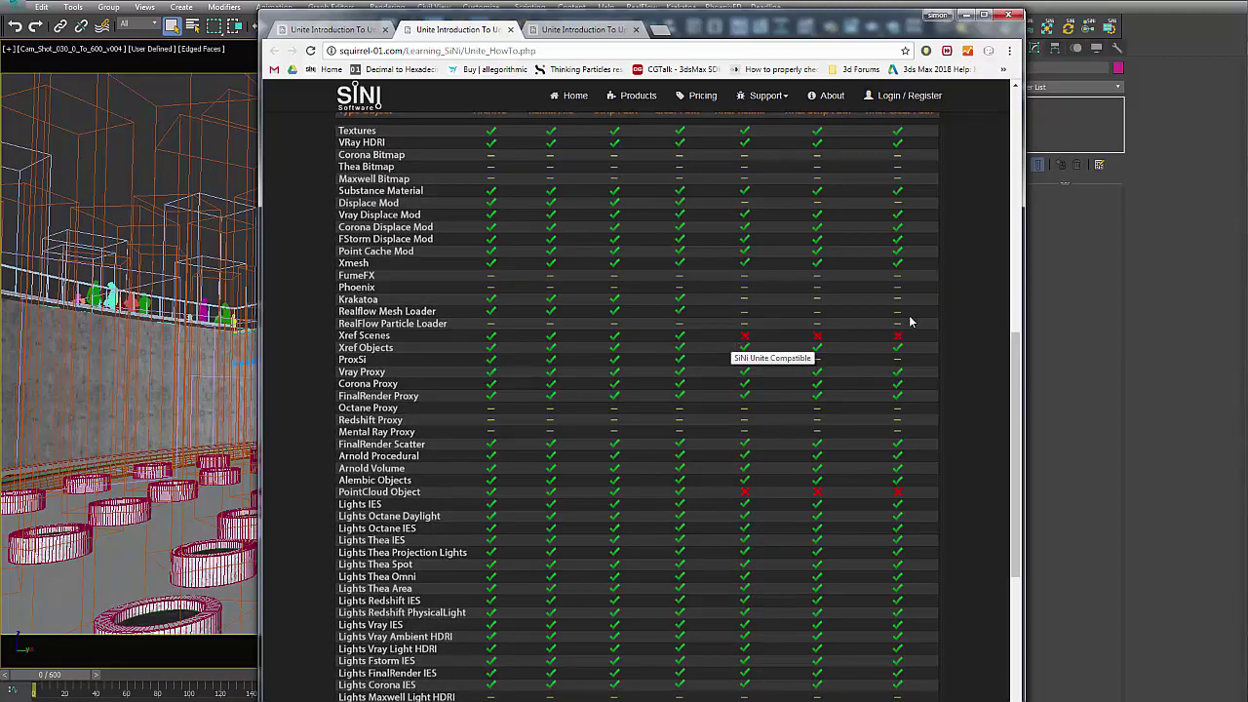
{"action": "left_click_drag", "start_coordinate": [1018, 419], "coordinate": [1015, 463]}
{"action": "scroll", "coordinate": [1016, 463], "scroll_direction": "down", "scroll_amount": 4}
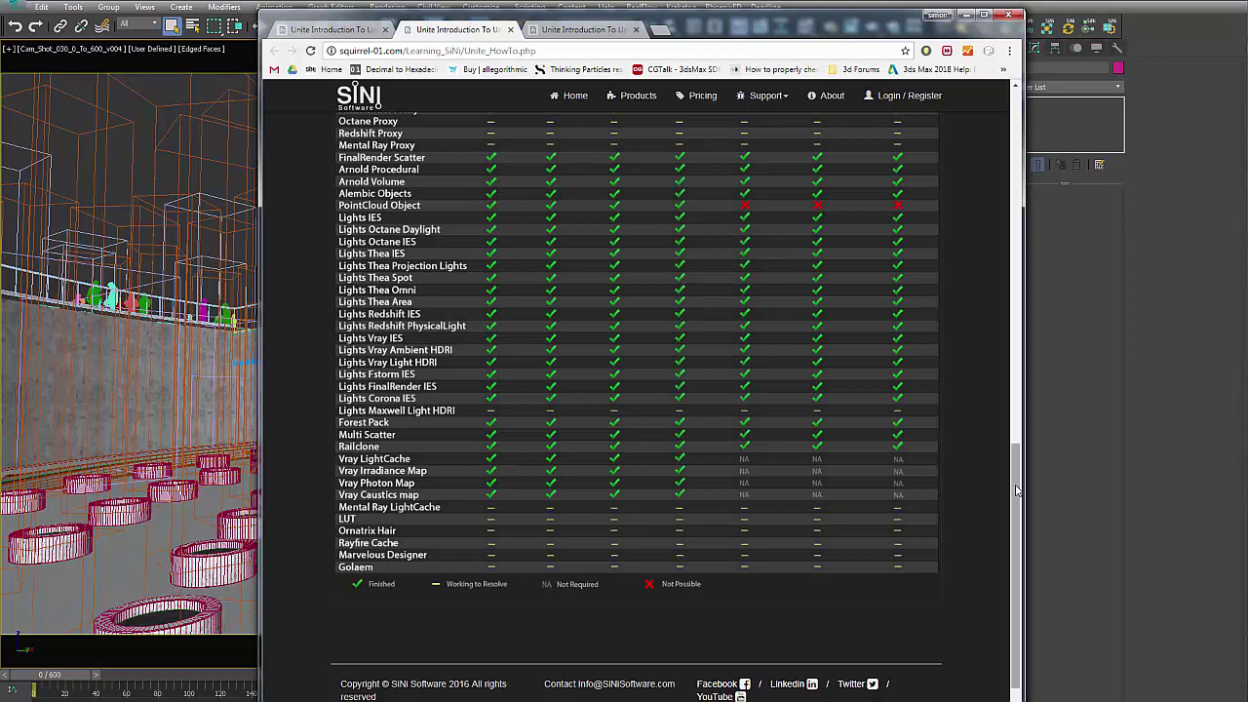
{"action": "scroll", "coordinate": [1018, 458], "scroll_direction": "up", "scroll_amount": 2}
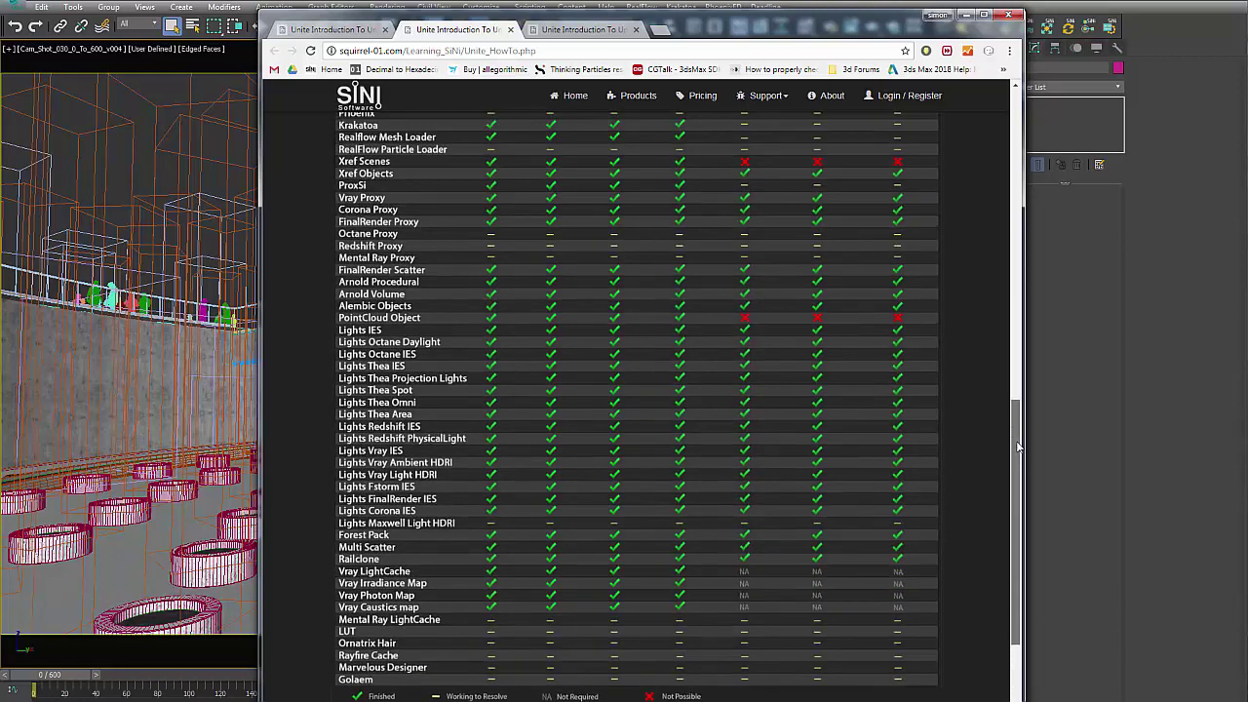
{"action": "left_click_drag", "start_coordinate": [1018, 446], "coordinate": [1018, 307]}
{"action": "left_click", "coordinate": [1015, 14]}
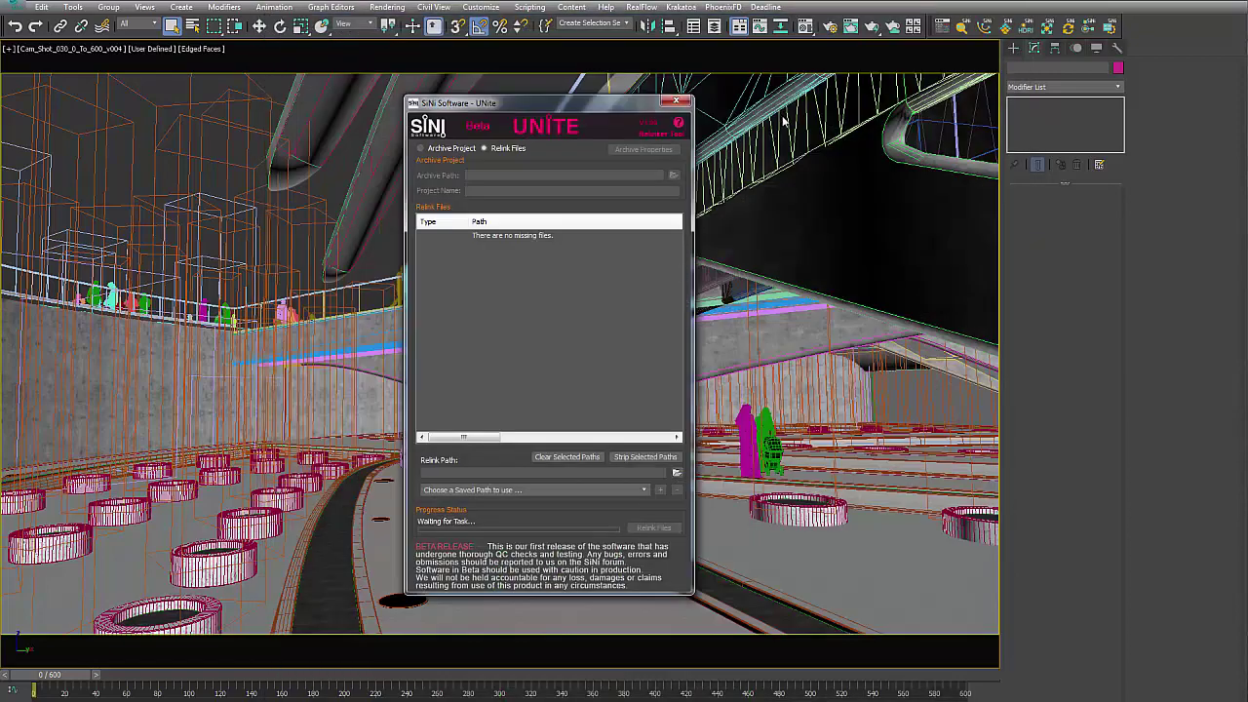
{"action": "left_click_drag", "start_coordinate": [606, 106], "coordinate": [494, 105]}
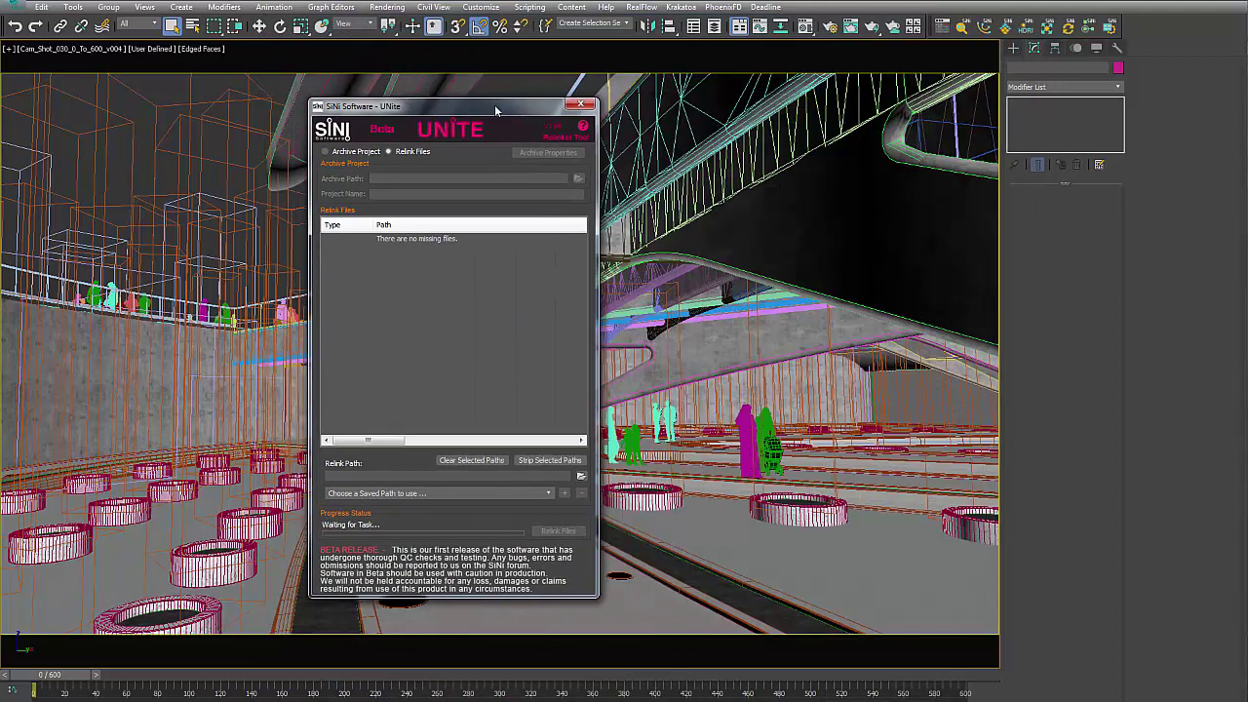